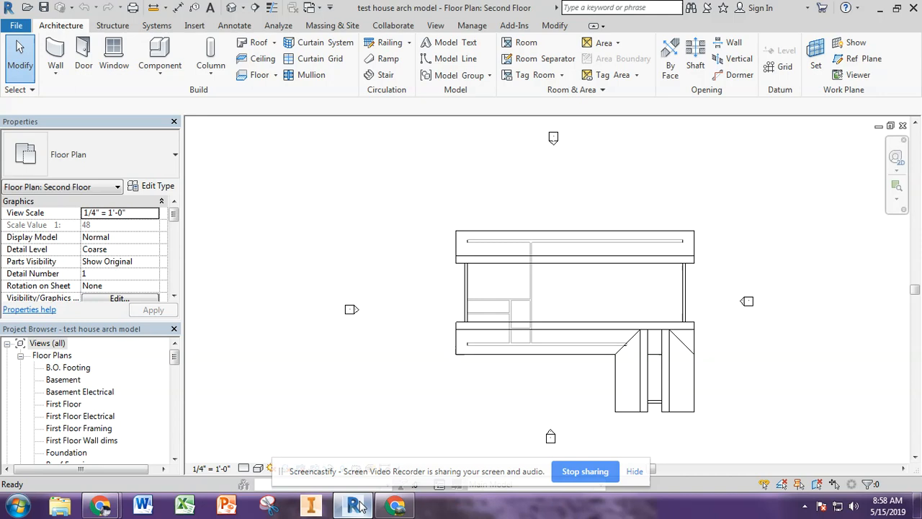
Step: Open the First Floor plan and duplicate the view without its detailing
left_click(634, 472)
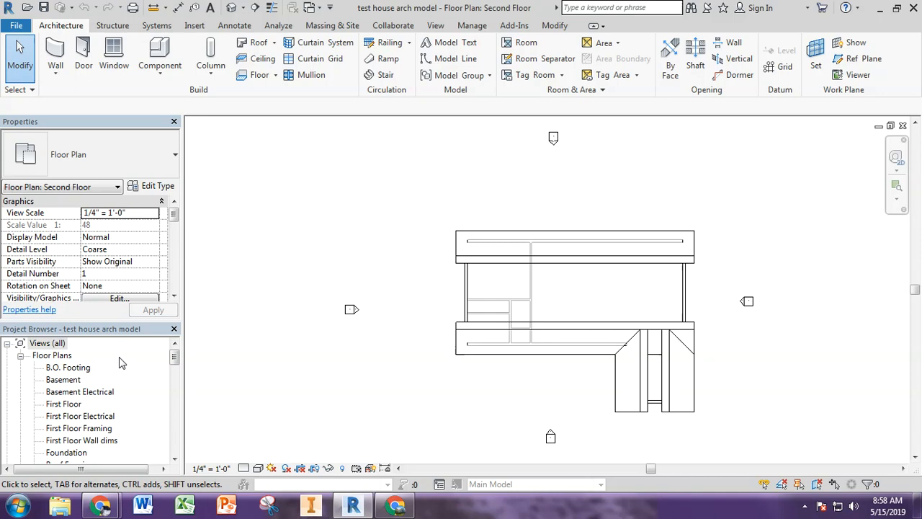
double_click(69, 406)
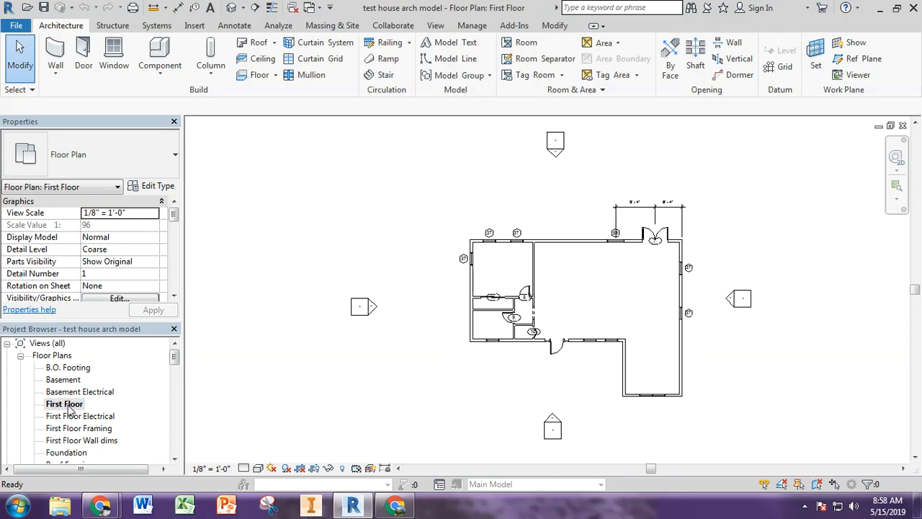
right_click(70, 409)
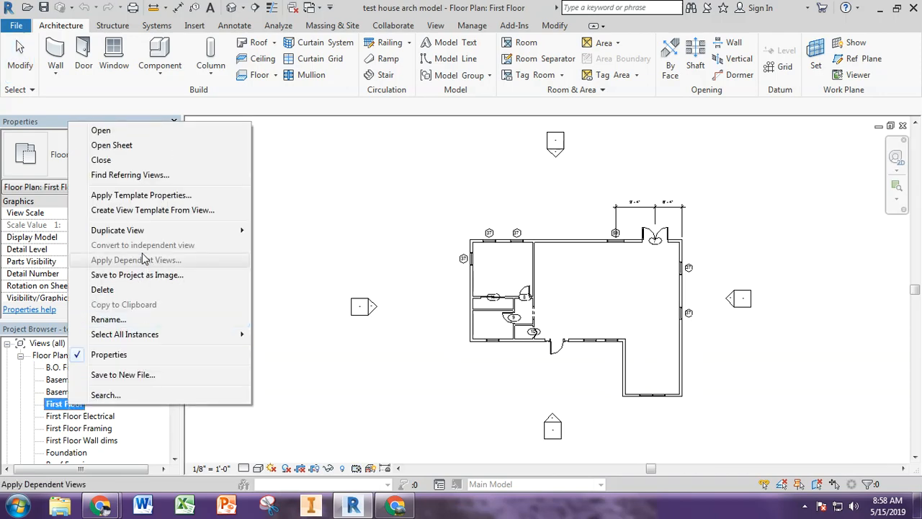
mouse_move(144, 235)
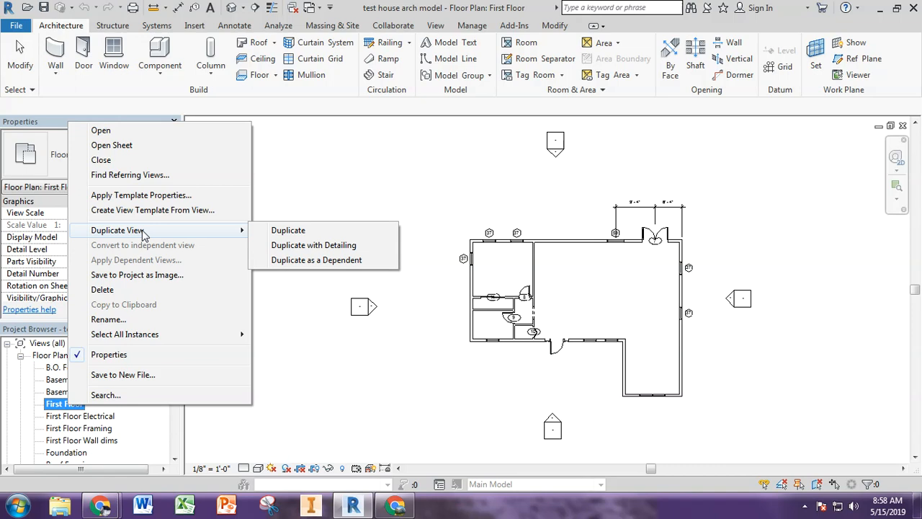
left_click(306, 234)
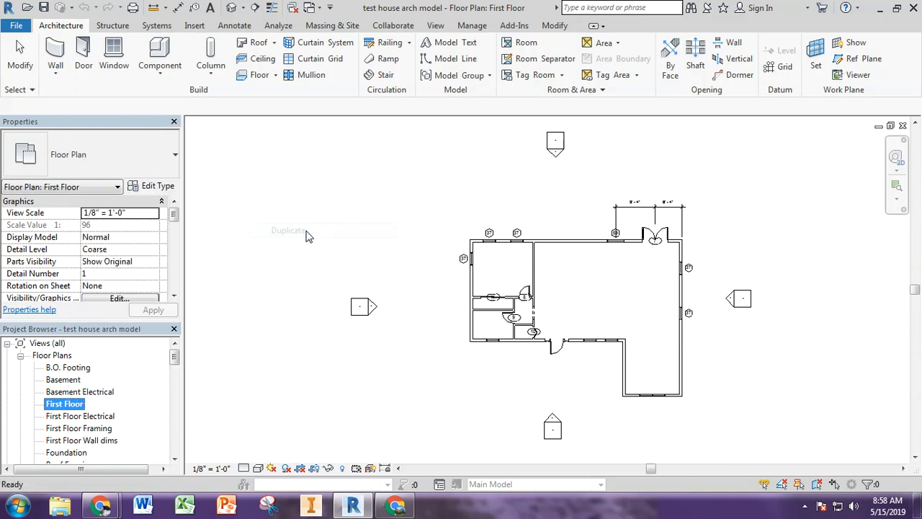
mouse_move(97, 508)
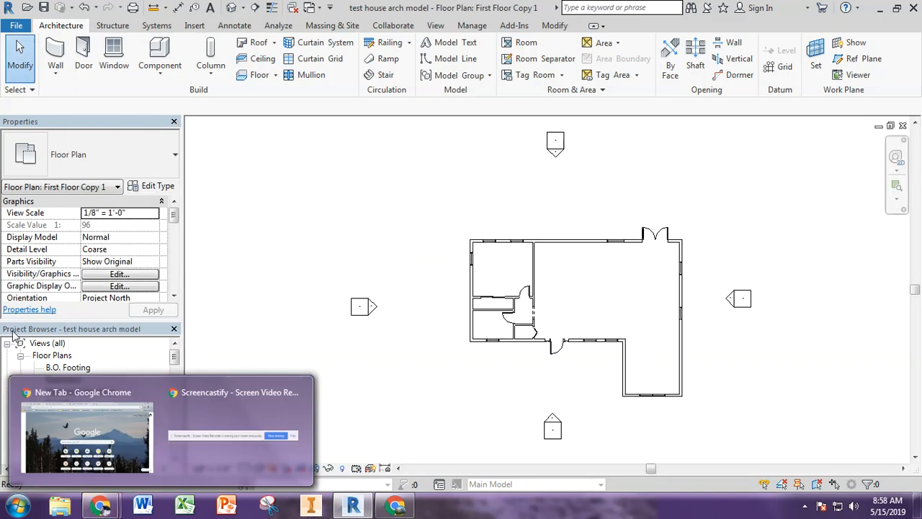
Step: Rename the duplicated first floor plan view as First Floor - sheet
right_click(93, 418)
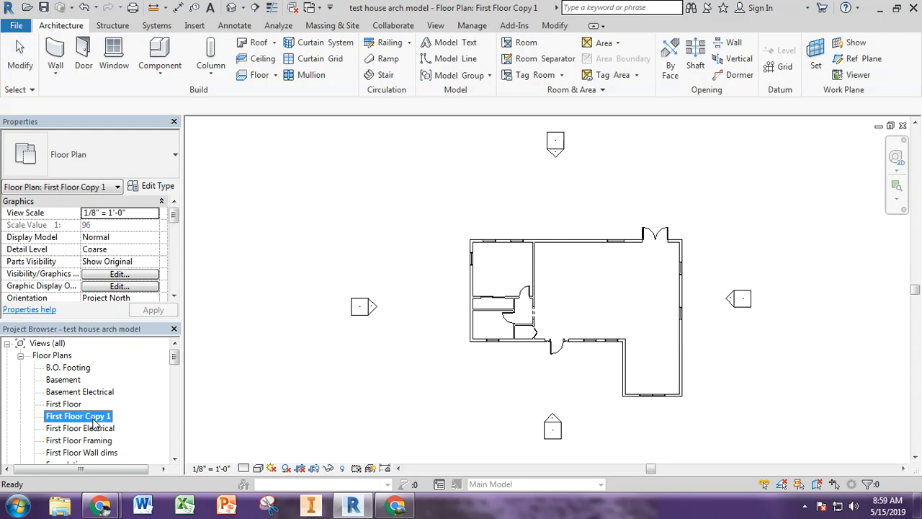
left_click(125, 336)
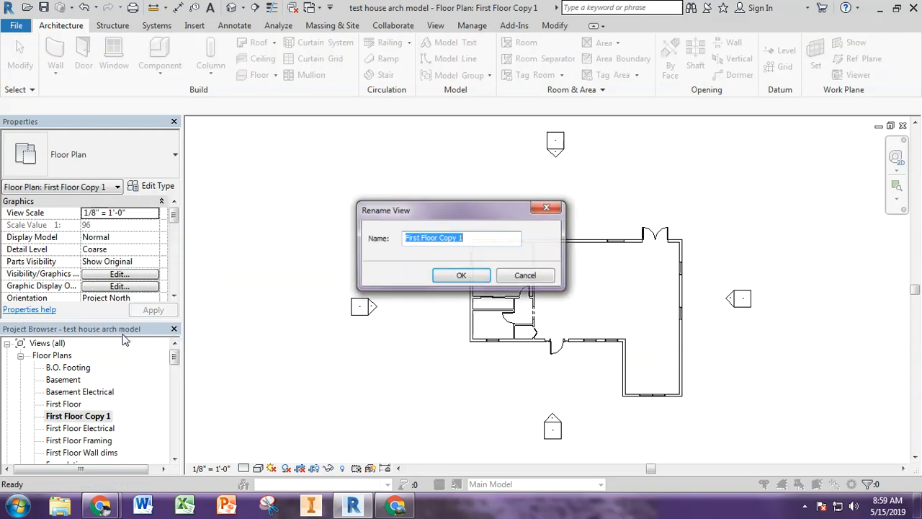
type("Fi")
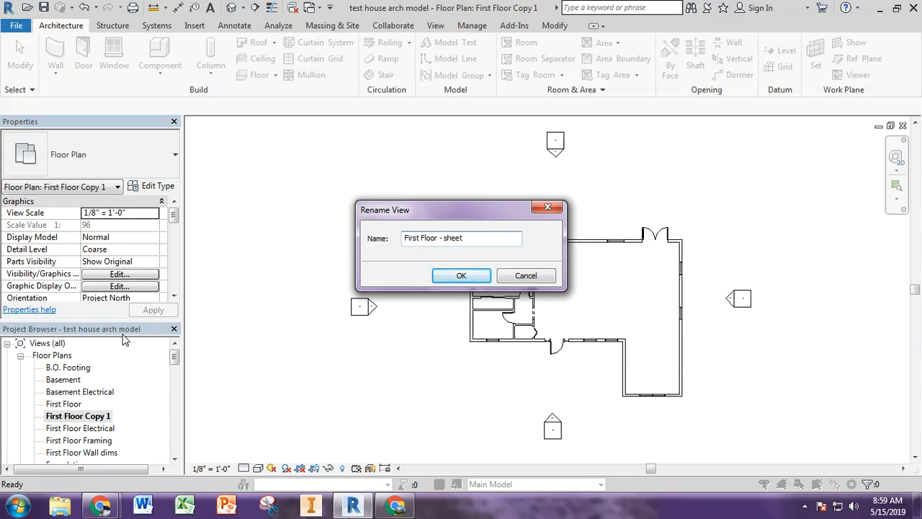
left_click(462, 276)
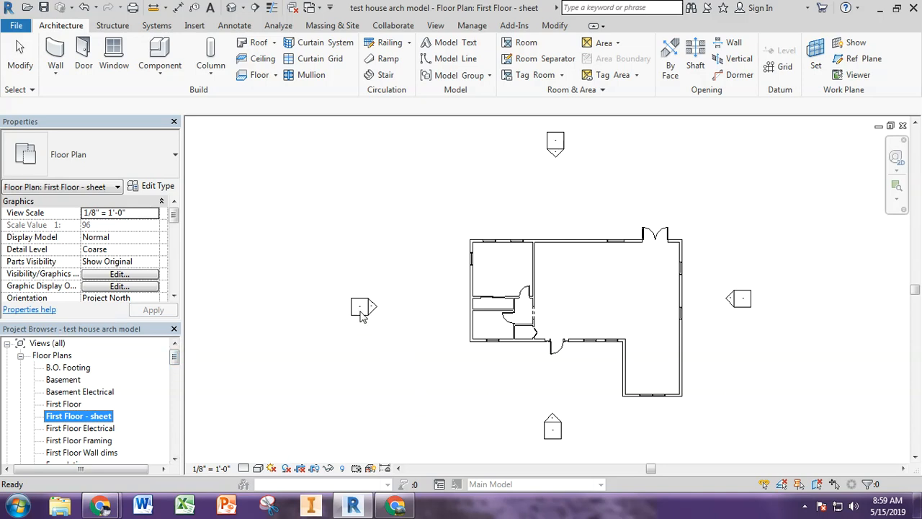
Step: Temporarily hide the elevation marker category in the First Floor - sheet view, using the marker west of the house
left_click(329, 468)
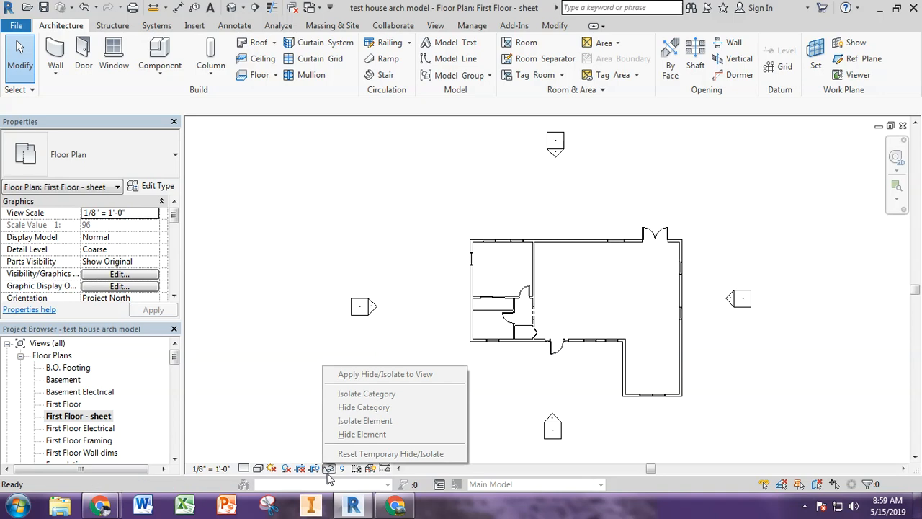
left_click(360, 256)
mouse_move(321, 269)
left_mouse_down()
mouse_move(359, 346)
mouse_move(387, 330)
left_mouse_up()
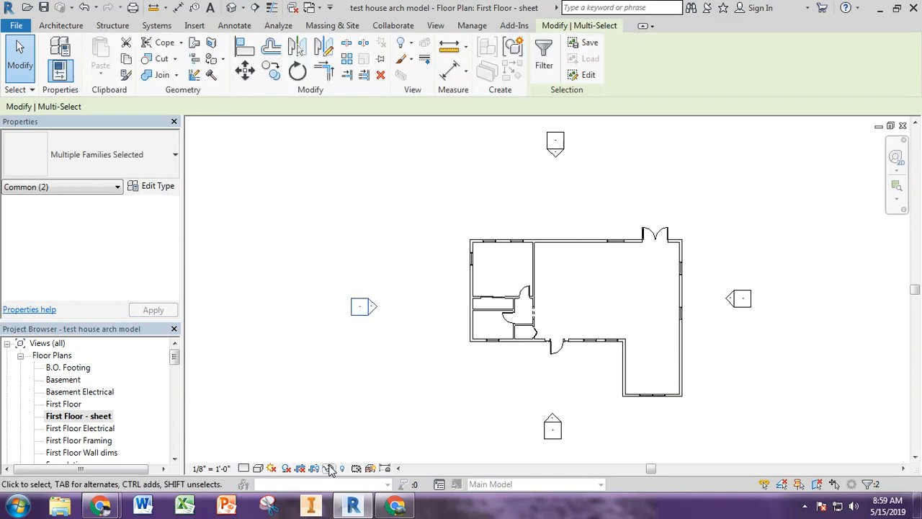
left_click(330, 468)
left_click(345, 408)
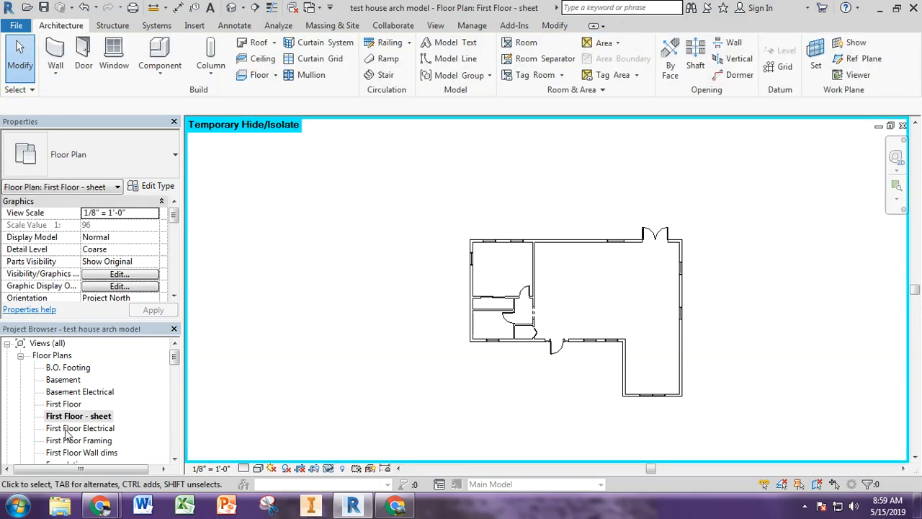
Step: Start creating a new drawing sheet in the project
left_click_drag(174, 355, 174, 391)
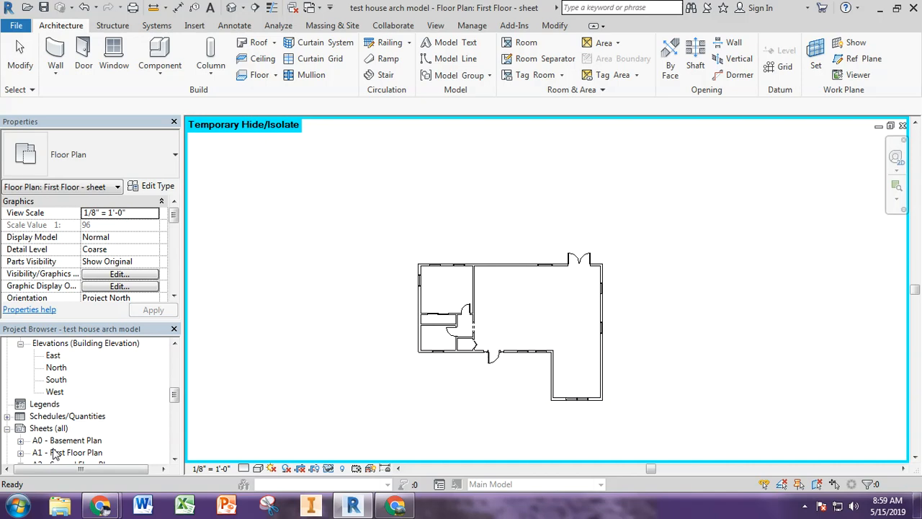
scroll(145, 411, "down", 2)
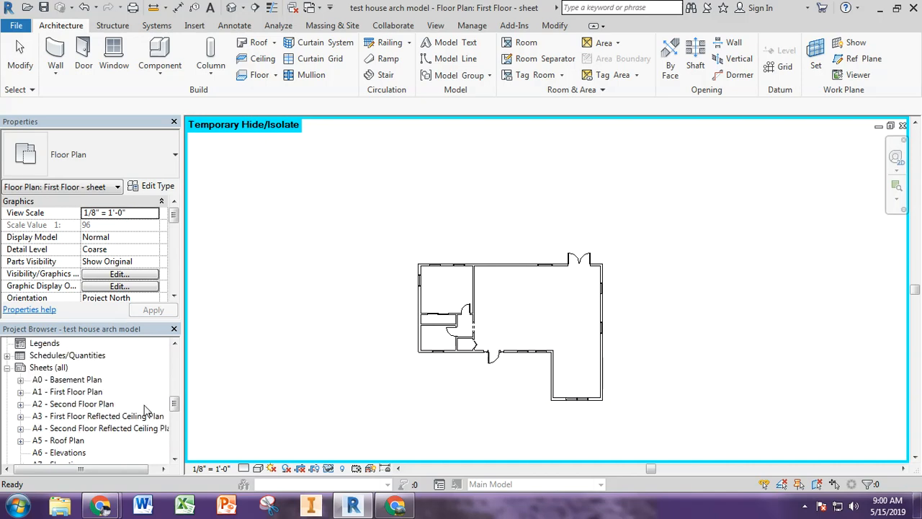
right_click(62, 370)
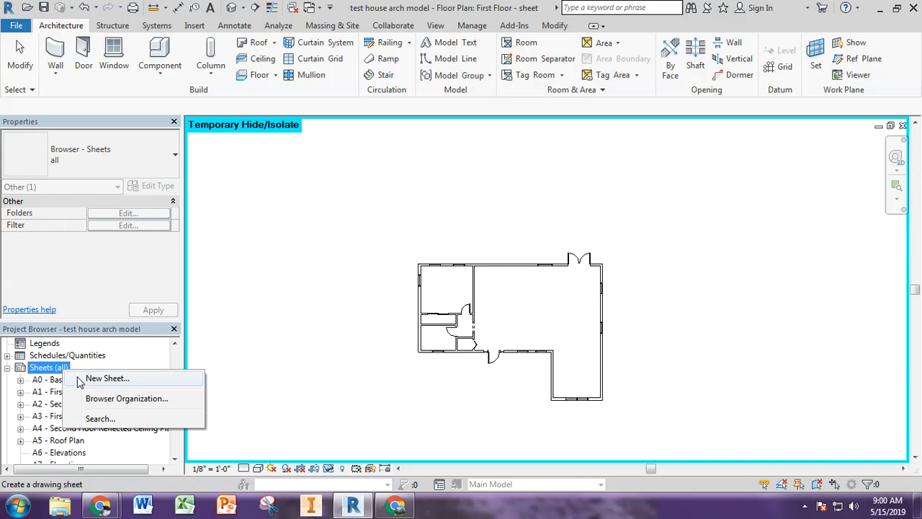
left_click(100, 382)
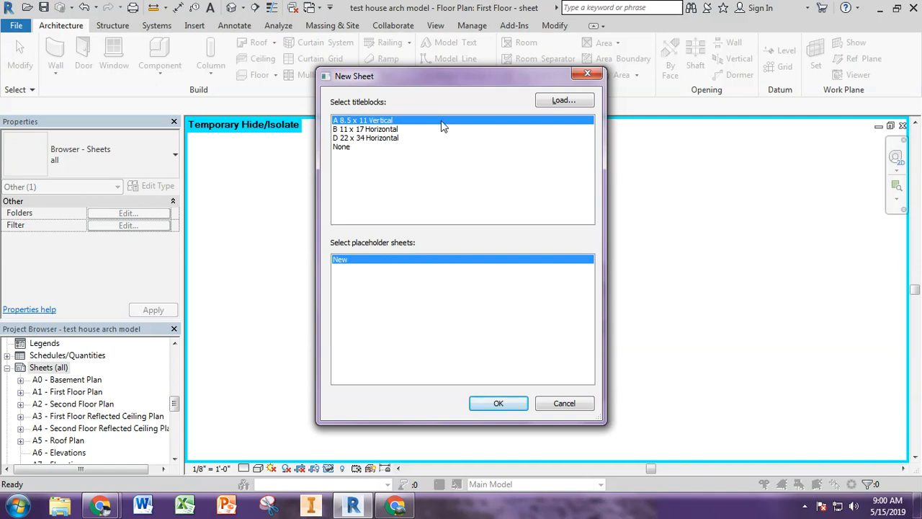
left_click(543, 104)
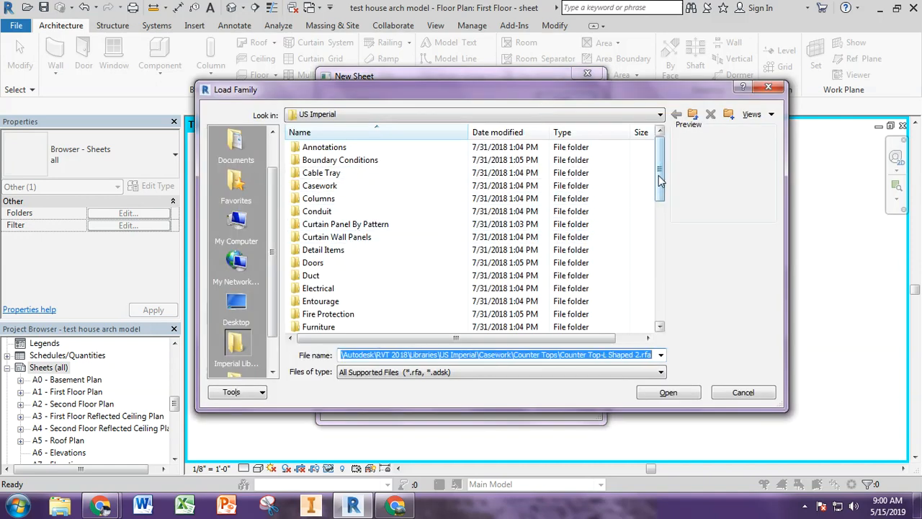
left_click_drag(662, 179, 671, 309)
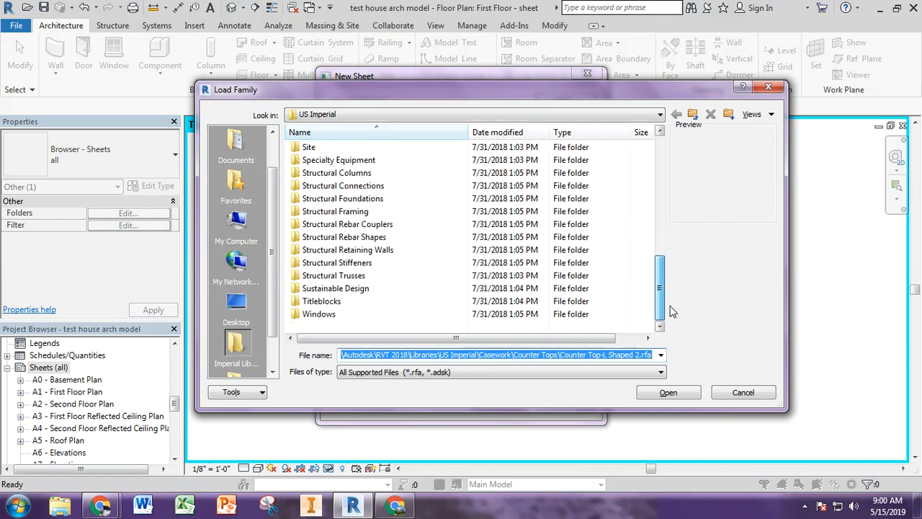
double_click(336, 309)
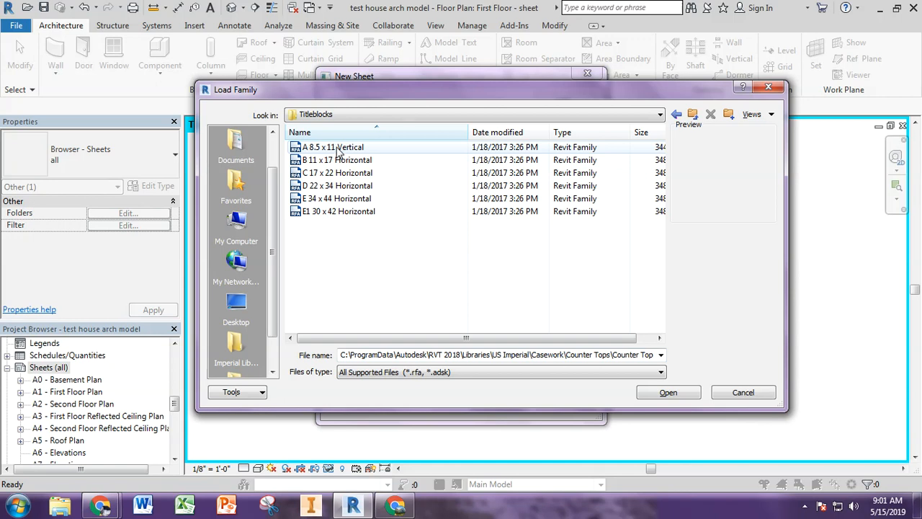
left_click(743, 392)
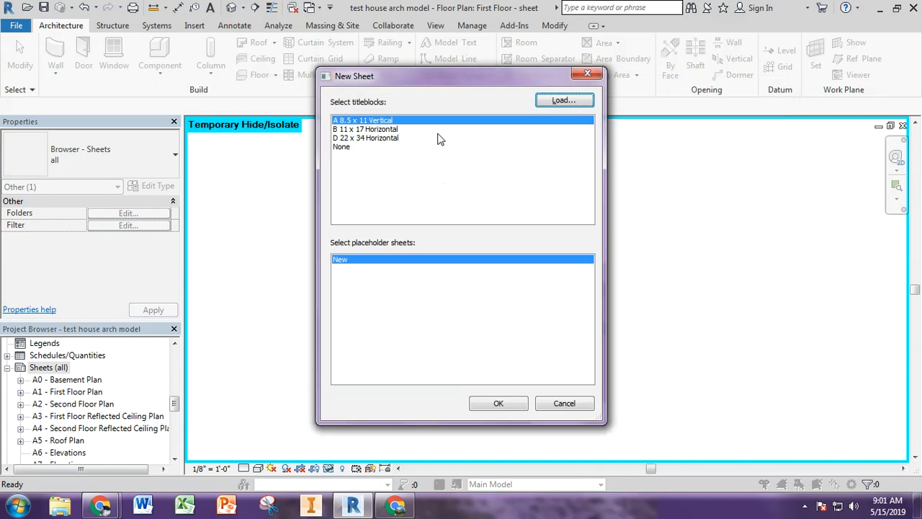
Step: Create the sheet with the A 8.5 x 11 Vertical titleblock and rename it First Floor Model, keeping number E5
left_click(495, 404)
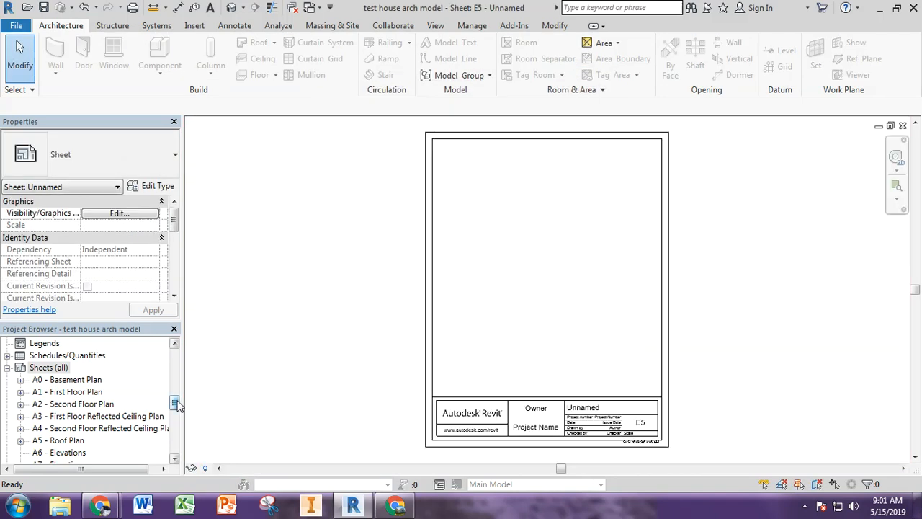
left_click_drag(176, 401, 178, 444)
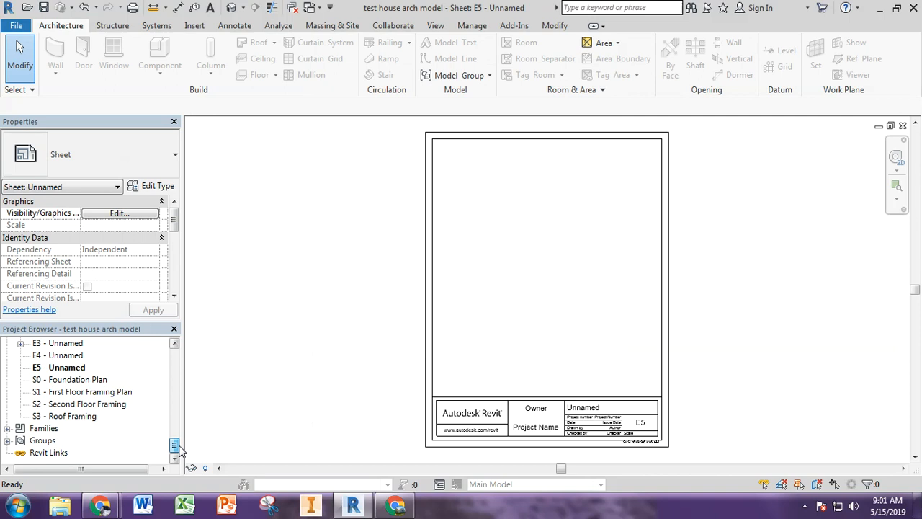
right_click(54, 369)
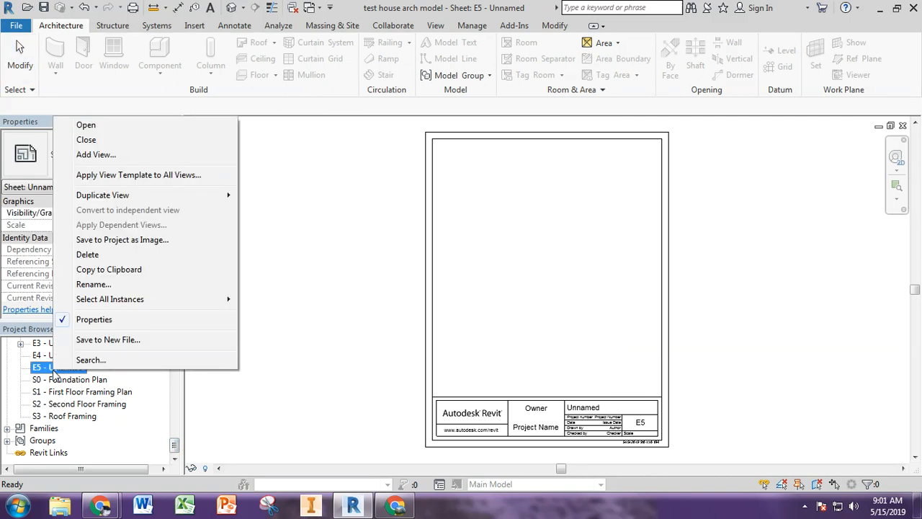
left_click(101, 287)
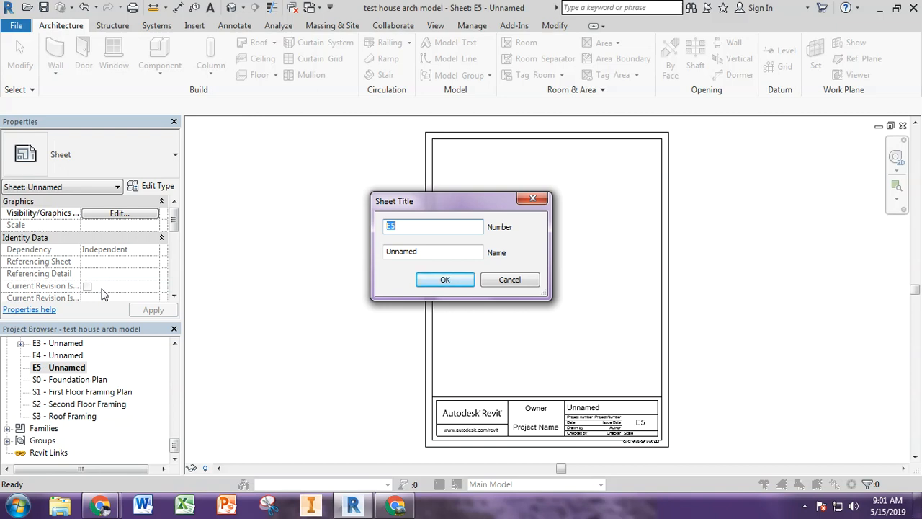
key("Tab")
type("F")
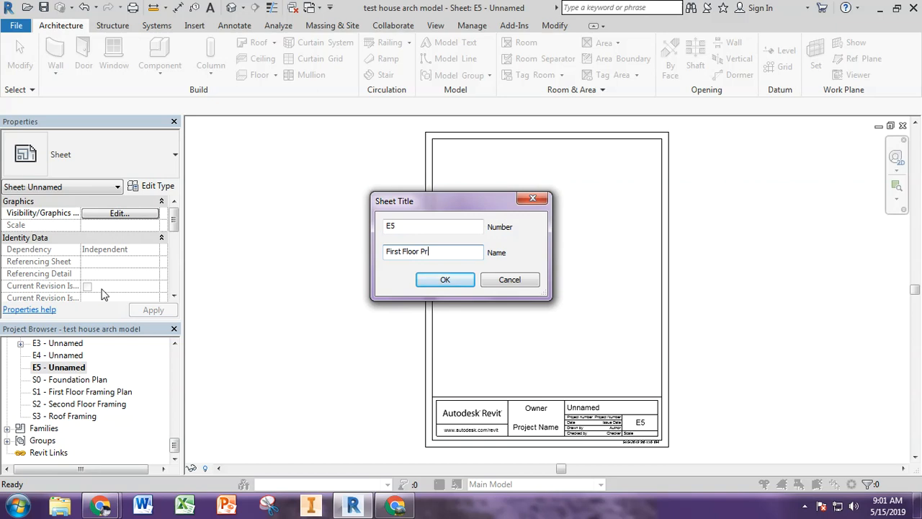
type("irst Floor Prints")
key("BackSpace")
left_click(446, 281)
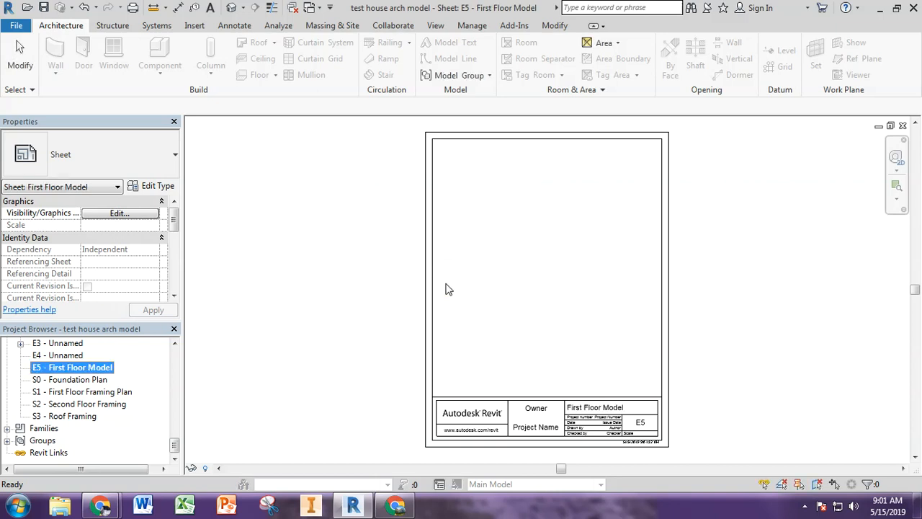
Step: Add the First Floor - sheet plan view to sheet E5 and place it in the upper part of the titleblock
right_click(68, 372)
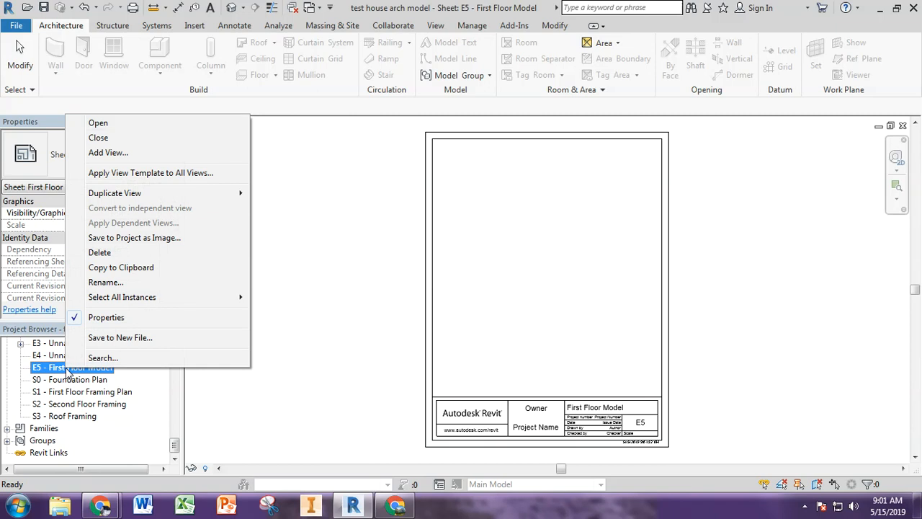
left_click(123, 153)
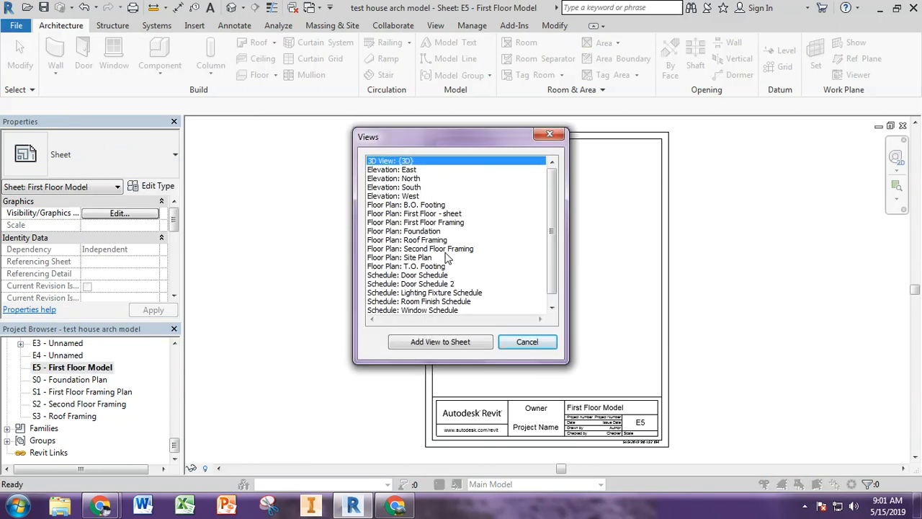
left_click(430, 214)
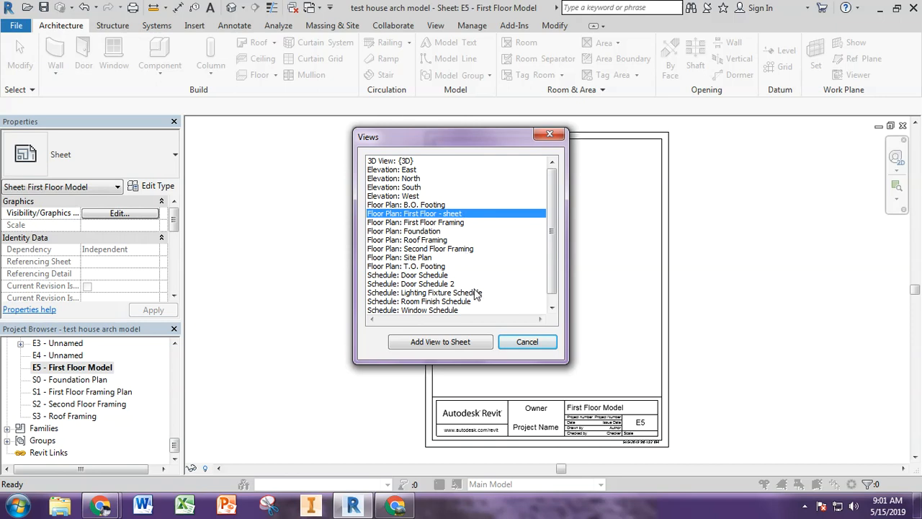
left_click(470, 342)
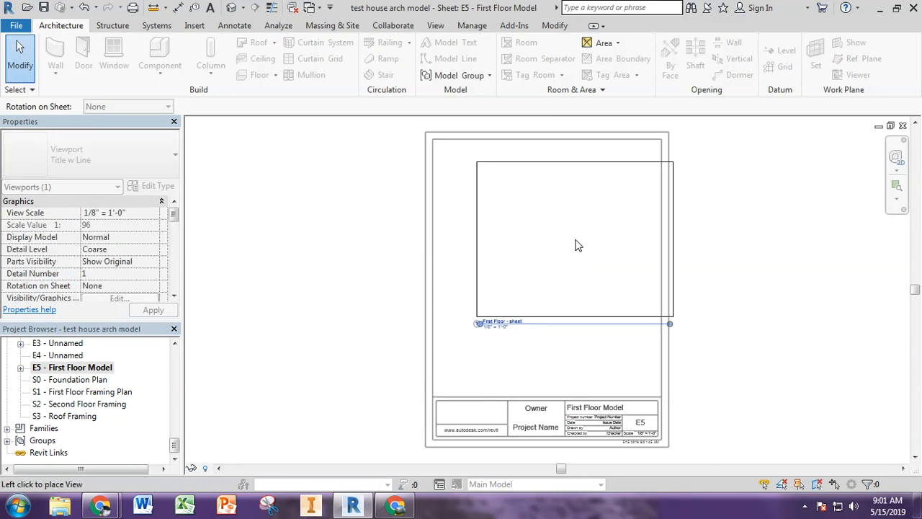
left_click(552, 257)
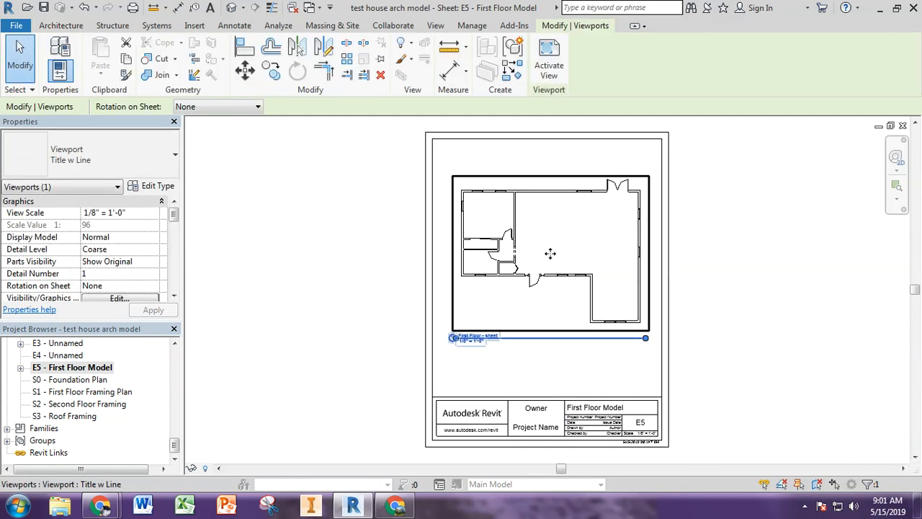
left_click(512, 377)
Step: Move the First Floor - sheet view title line down to just above the titleblock information area
scroll(534, 355, "up", 3)
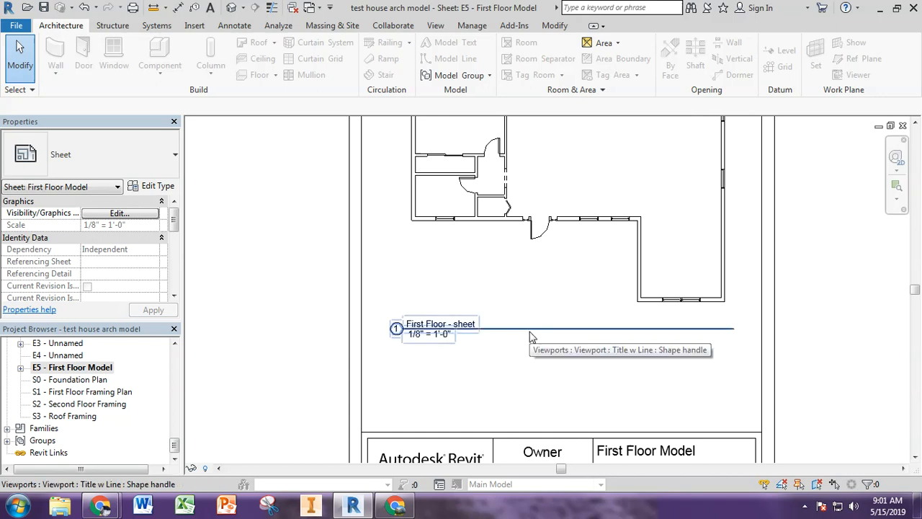
left_click(533, 242)
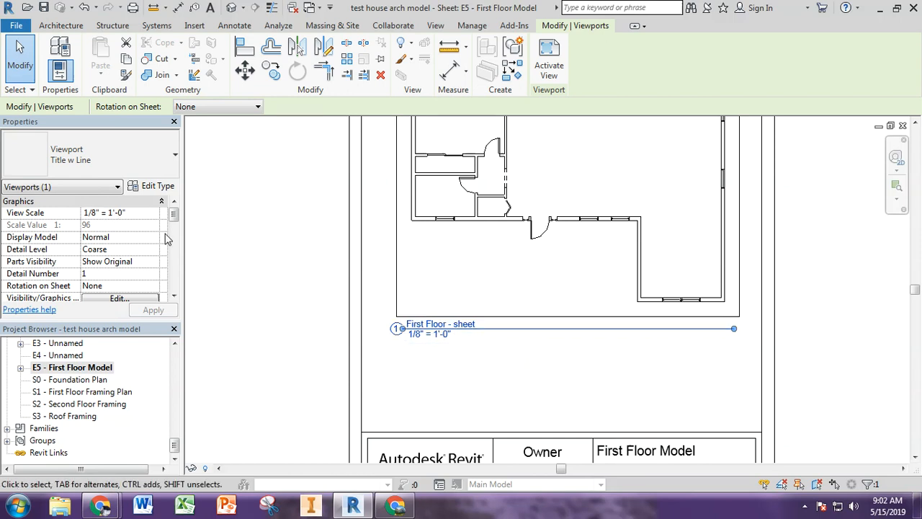
middle_click_drag(527, 271, 523, 303)
scroll(513, 315, "down", 1)
scroll(512, 315, "down", 1)
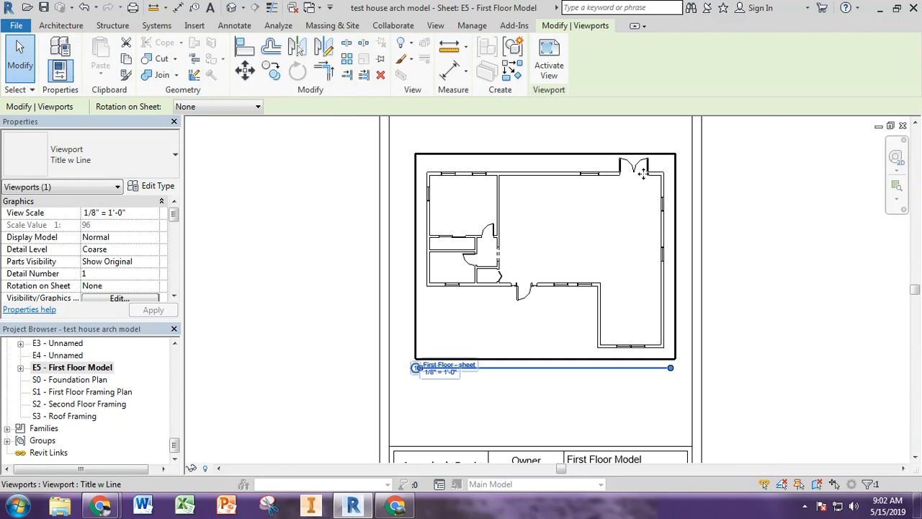
left_click(316, 134)
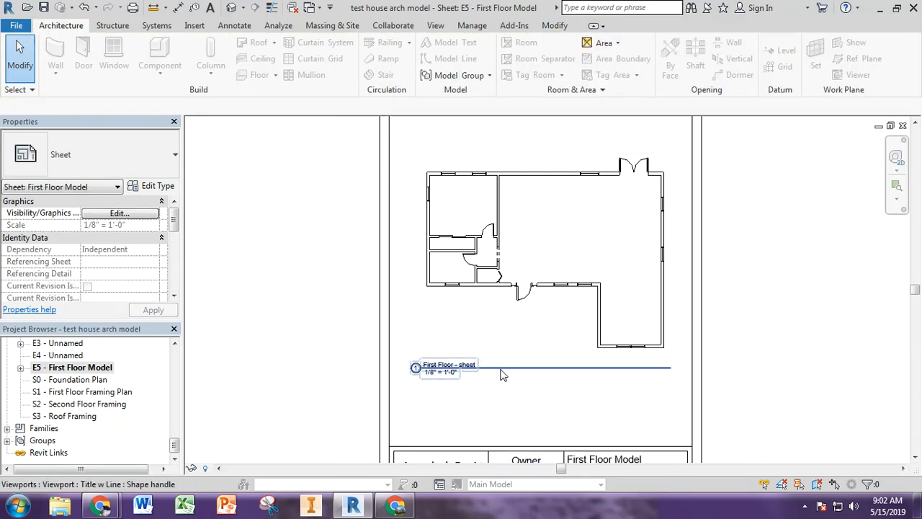
left_click_drag(493, 365, 499, 421)
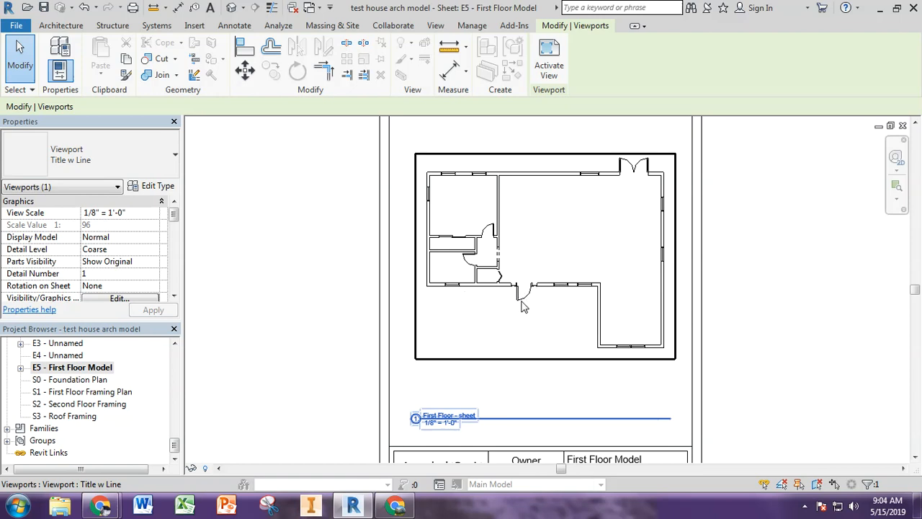
Step: Rename the First Floor - sheet floor plan view as First Floor - model
left_click(178, 360)
left_click(178, 360)
left_click(178, 359)
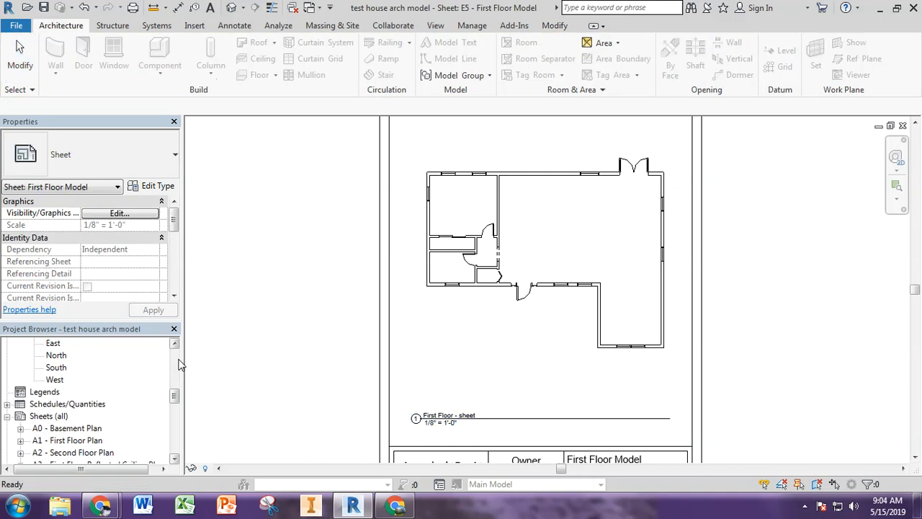
left_click(175, 362)
left_click(175, 362)
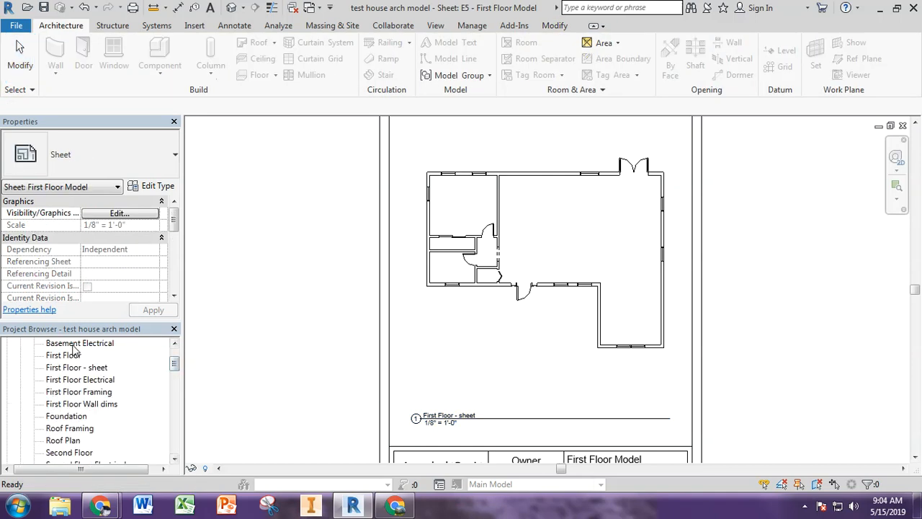
right_click(79, 367)
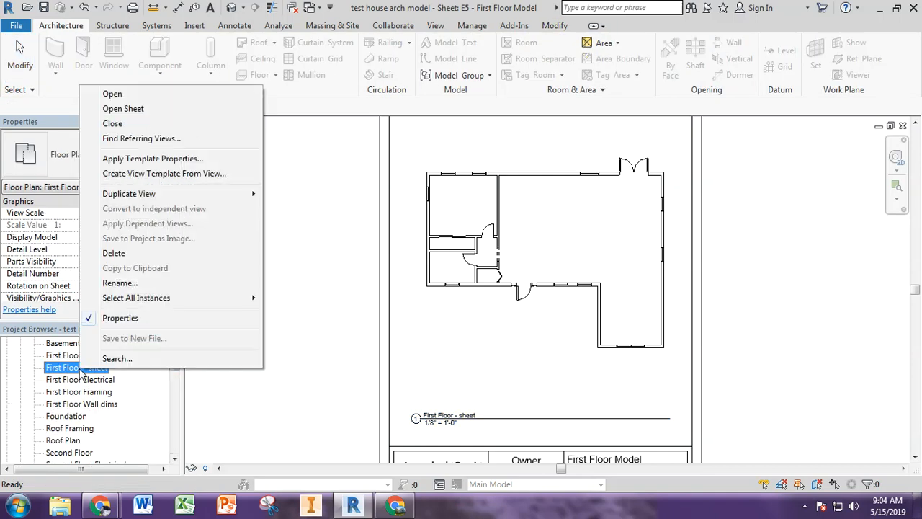
left_click(119, 282)
double_click(452, 238)
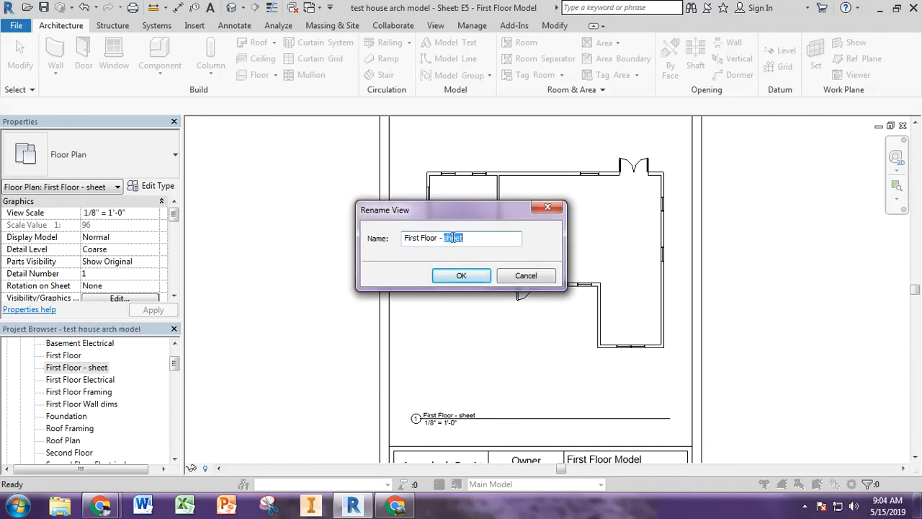
type("model")
key("Return")
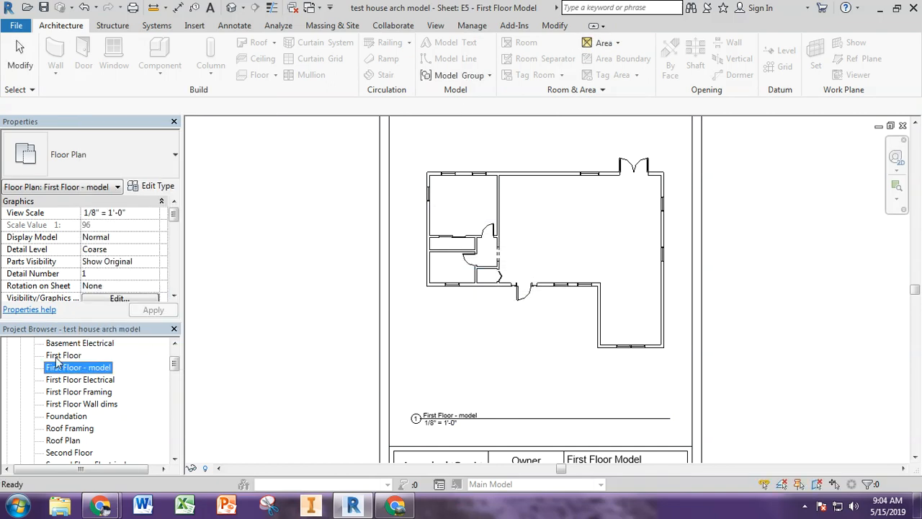
Step: Open the First Floor - model view and temporarily hide the front entry door and the double door in the exterior walls
double_click(52, 369)
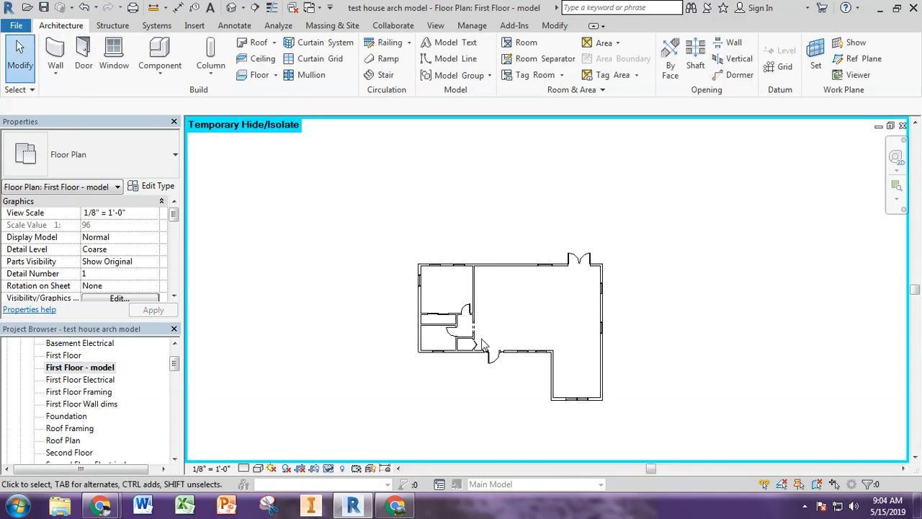
left_click(496, 357)
left_click(579, 258, "ctrl")
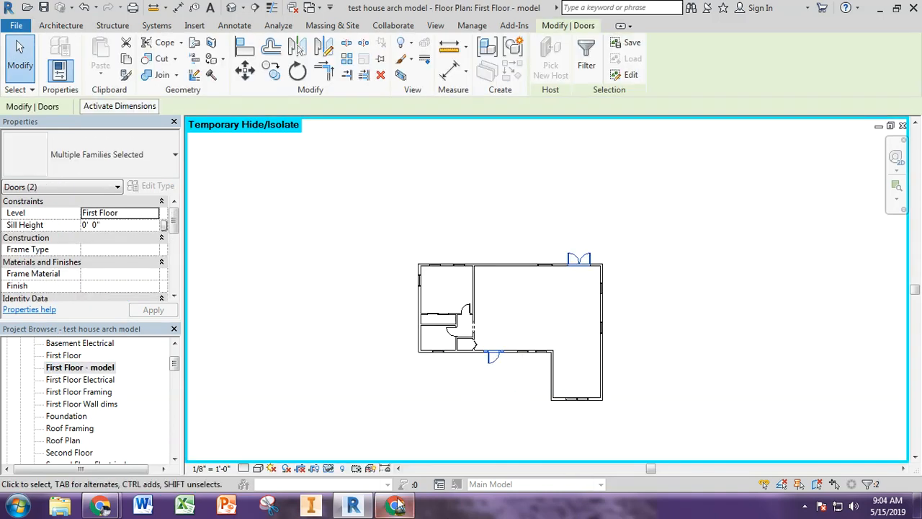
left_click(329, 469)
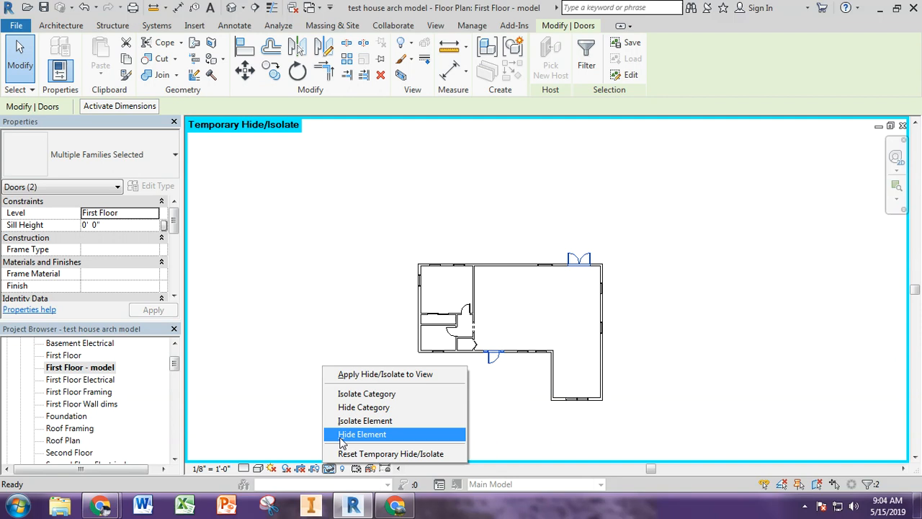
left_click(345, 434)
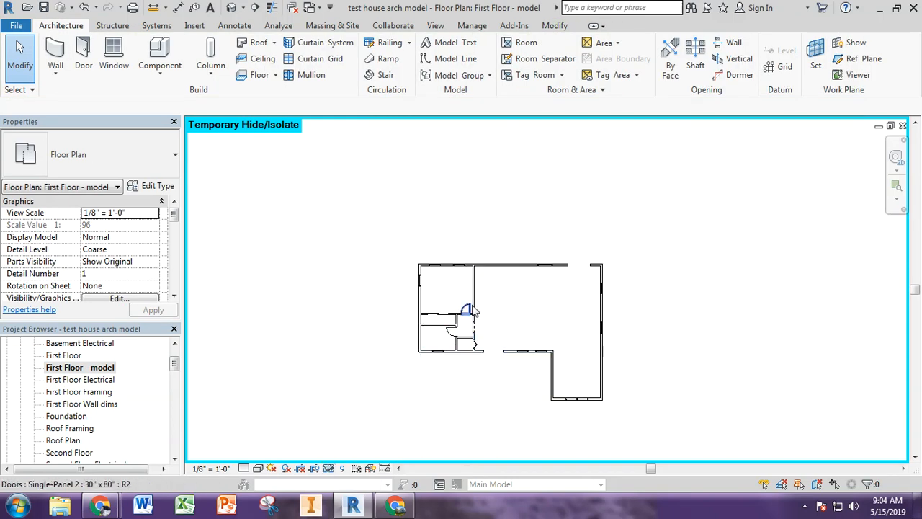
Step: Open sheet E5 - First Floor Model and activate its floor plan viewport
left_click_drag(176, 369, 175, 434)
left_click(63, 440)
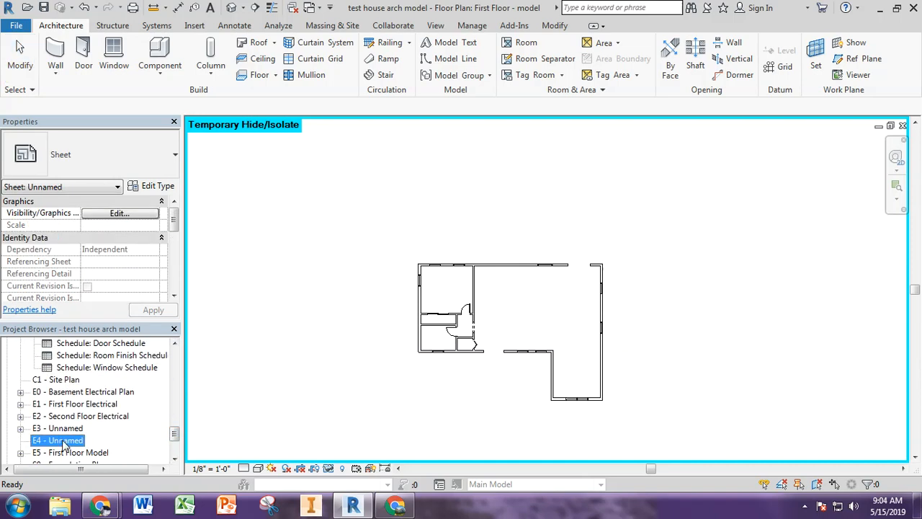
double_click(70, 452)
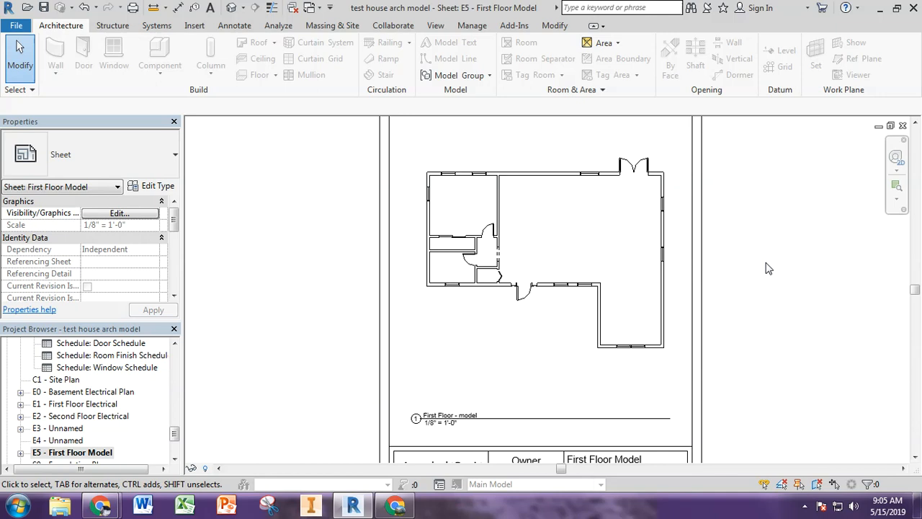
double_click(454, 344)
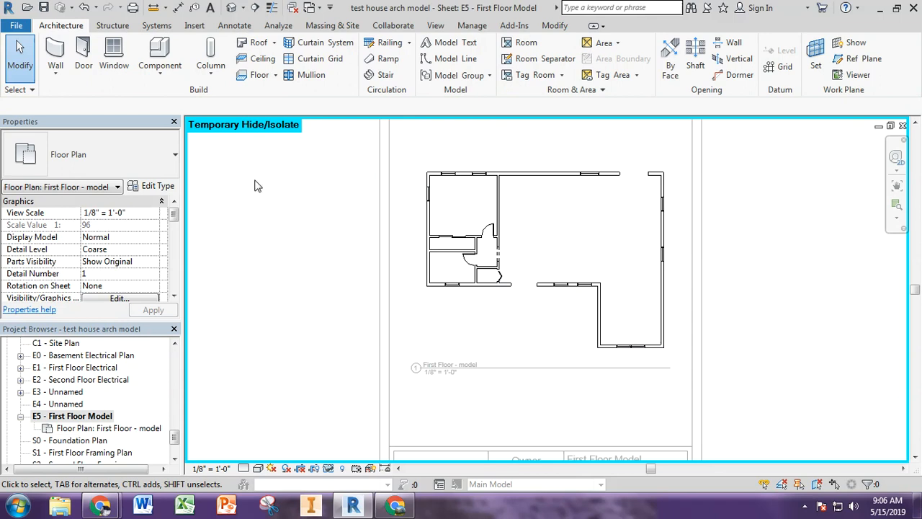
scroll(288, 313, "down", 1)
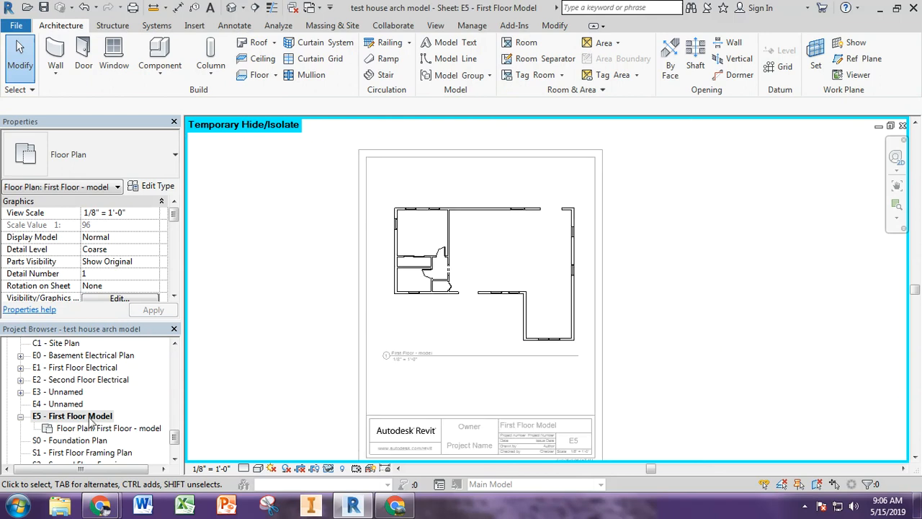
Step: Return to sheet E5 and move the First Floor - model view title line further below the plan
double_click(63, 418)
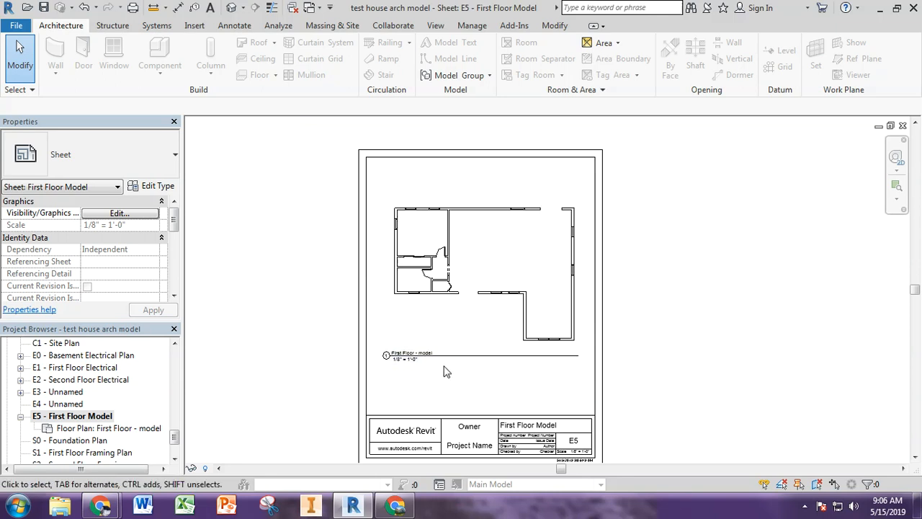
left_click_drag(444, 356, 445, 386)
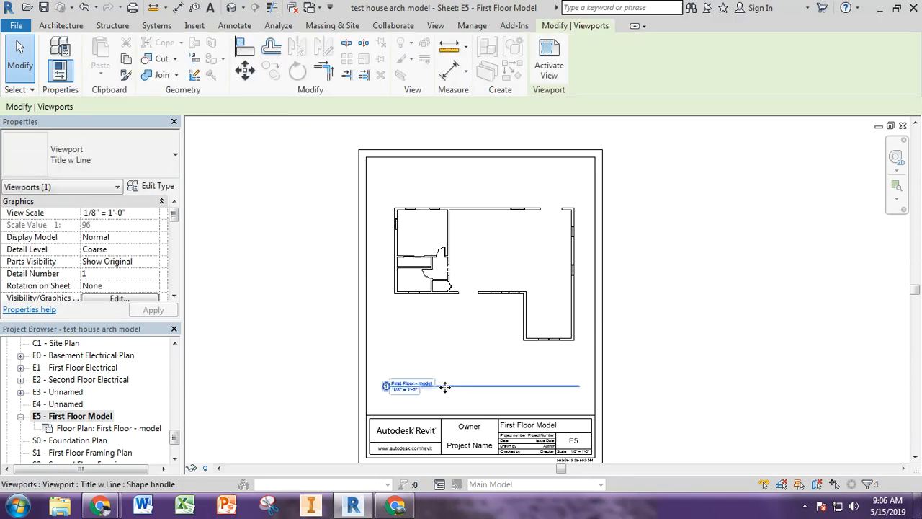
left_click(664, 264)
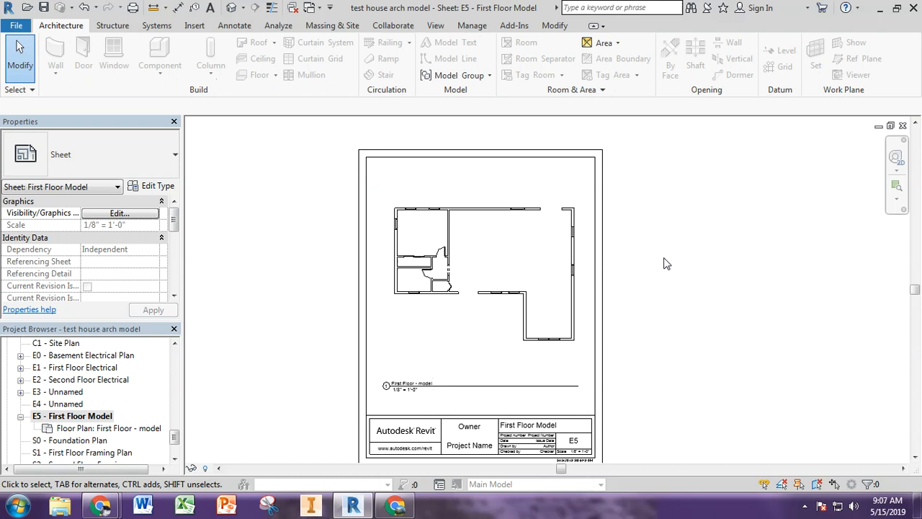
Step: Edit the A 8.5 x 11 Vertical titleblock family, deleting the inner border and title information so only the outer page outline remains
left_click(597, 251)
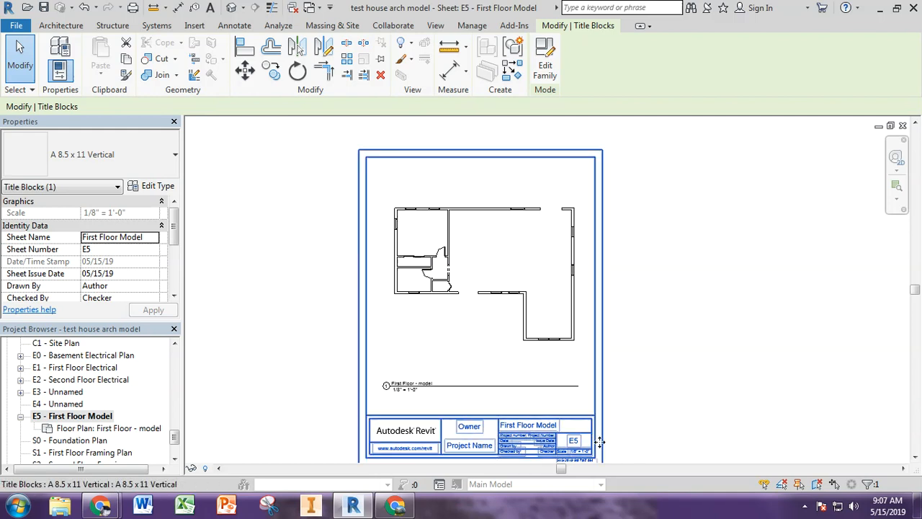
left_click(554, 71)
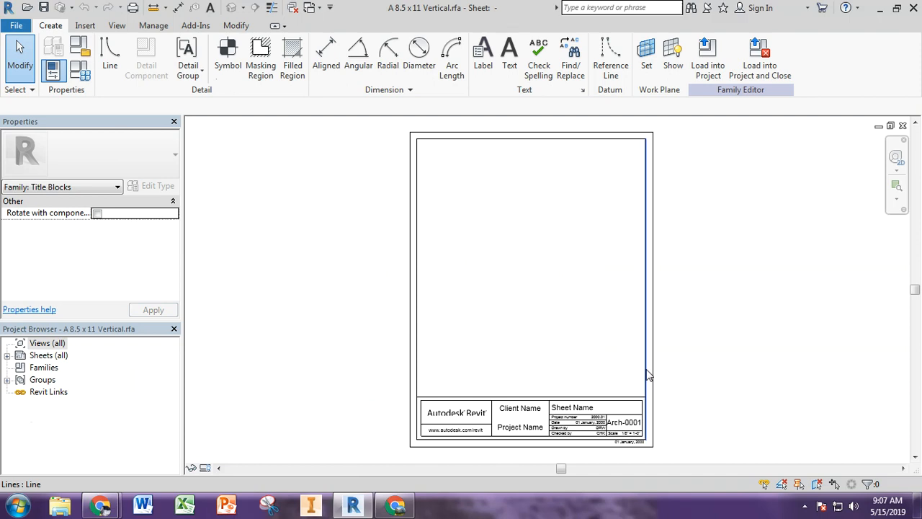
left_click(648, 374)
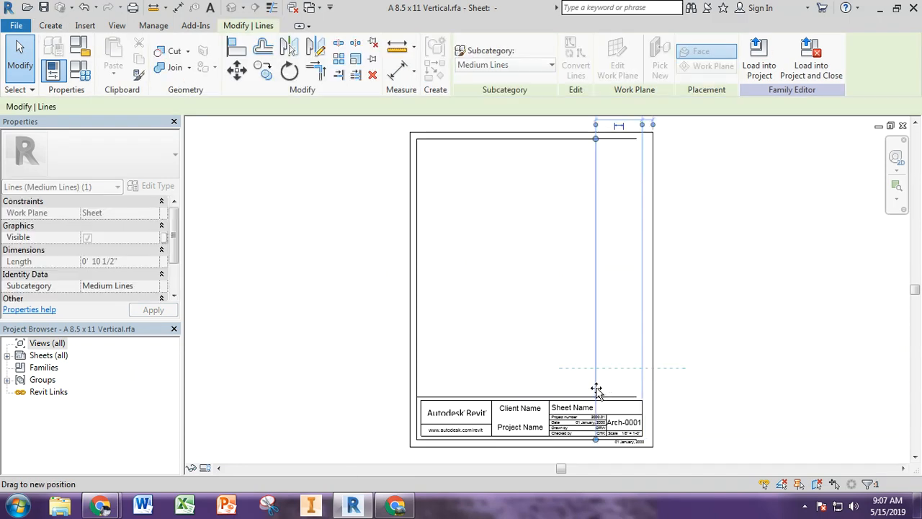
key("Delete")
left_click_drag(648, 374, 415, 448)
key("Delete")
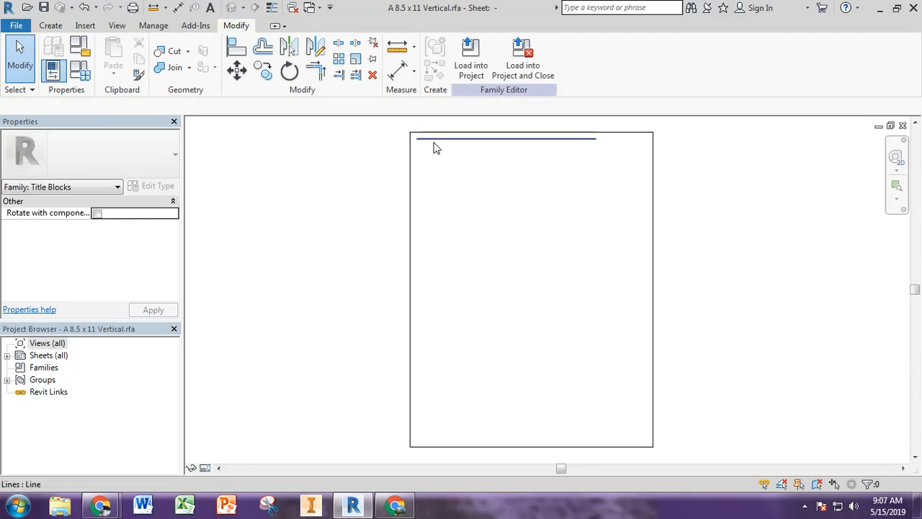
left_click(434, 139)
key("Delete")
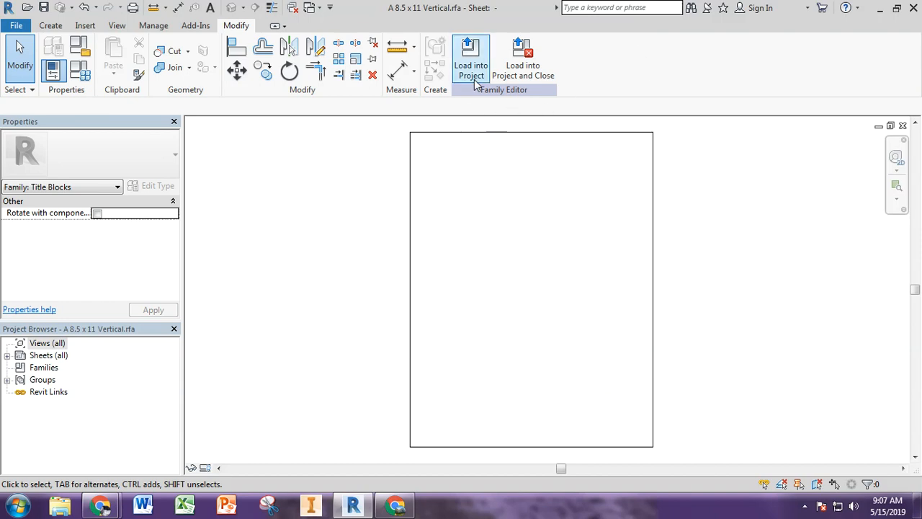
Step: Save the edited titleblock family as A 8.5 x 11 Vertical No Title Block and load it into the project, closing the family
left_click(523, 61)
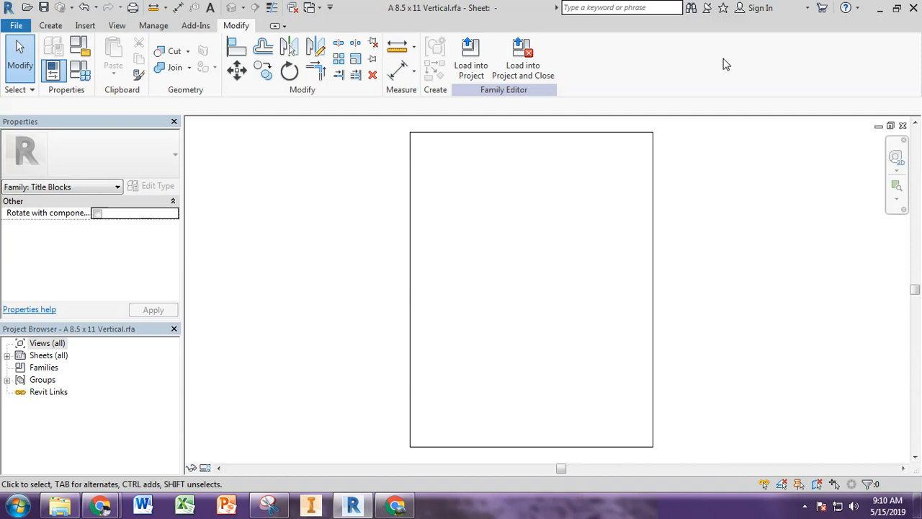
left_click(535, 68)
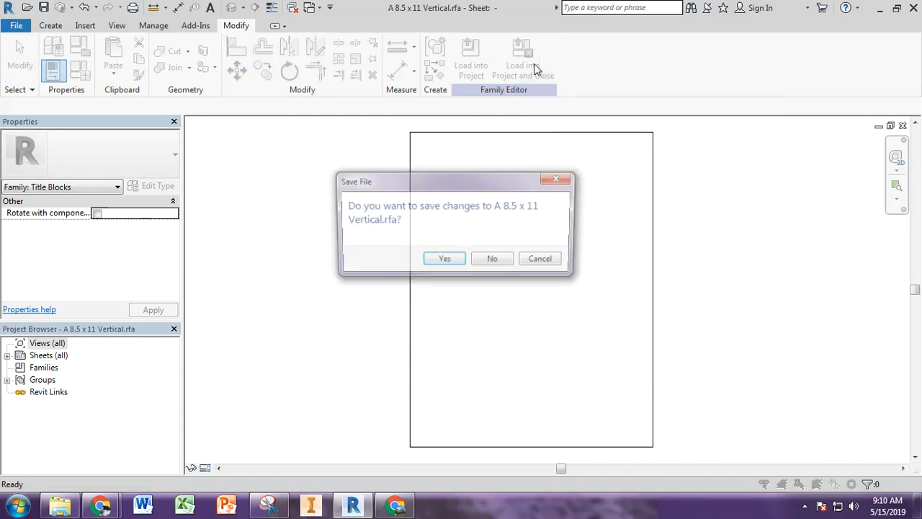
left_click(444, 261)
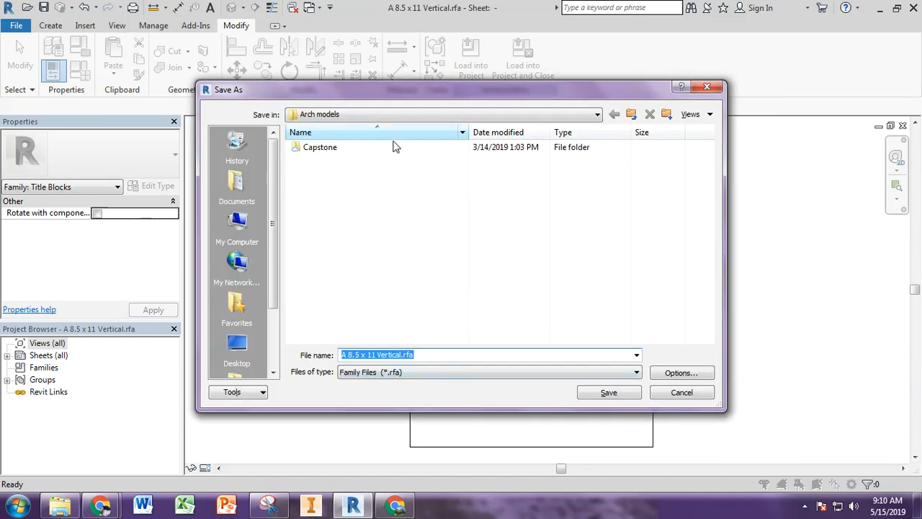
left_click(403, 354)
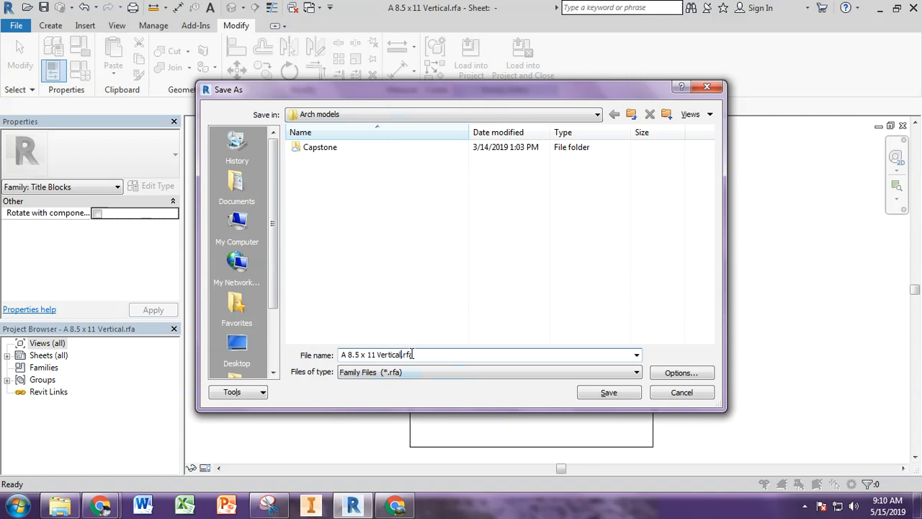
type("No Title Block")
left_click(610, 393)
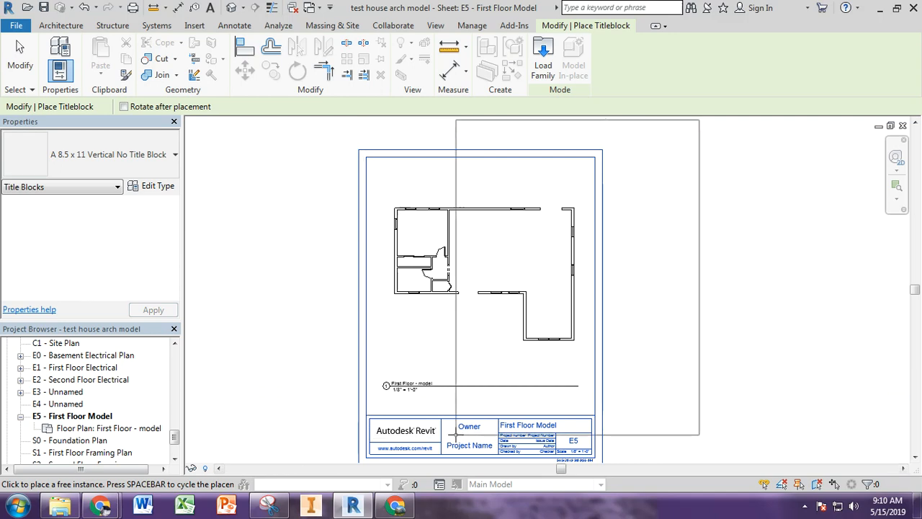
Step: Replace the original titleblock on sheet E5 with A 8.5 x 11 Vertical No Title Block and position its outline around the plan
left_click(370, 448)
key("Escape")
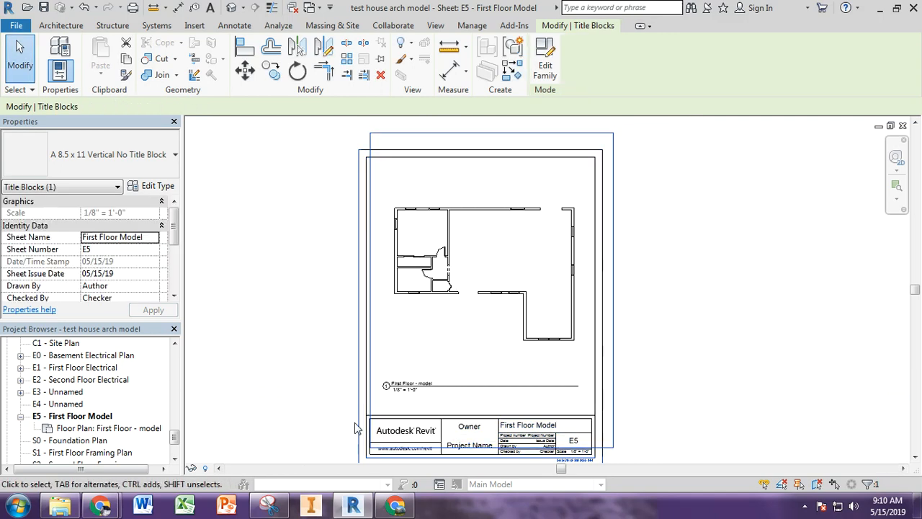
left_click(359, 425)
key("Delete")
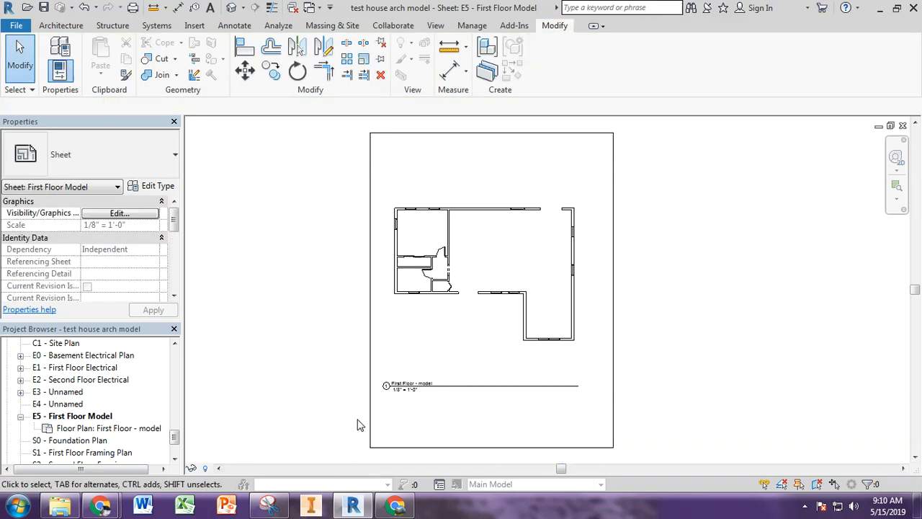
left_click(368, 423)
left_click_drag(368, 423, 359, 439)
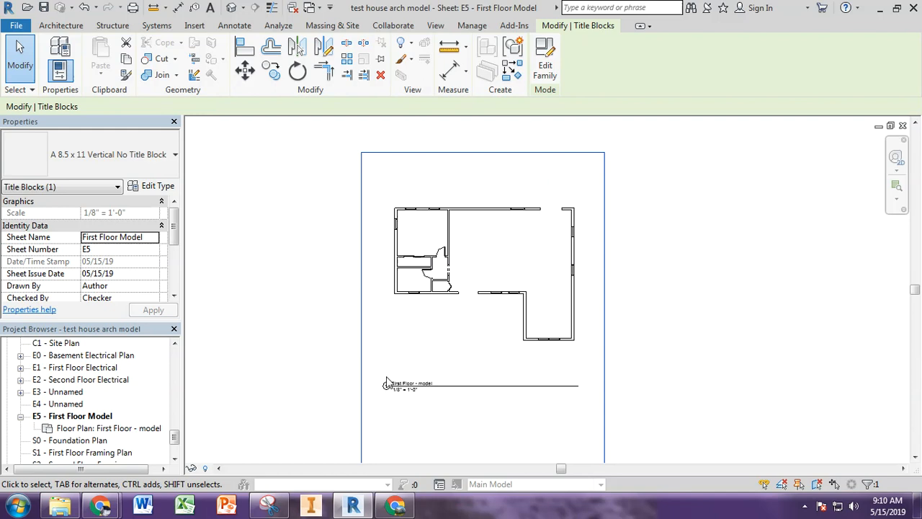
Step: Check the Rotation on Sheet options for the First Floor - model viewport on sheet E5
left_click(422, 317)
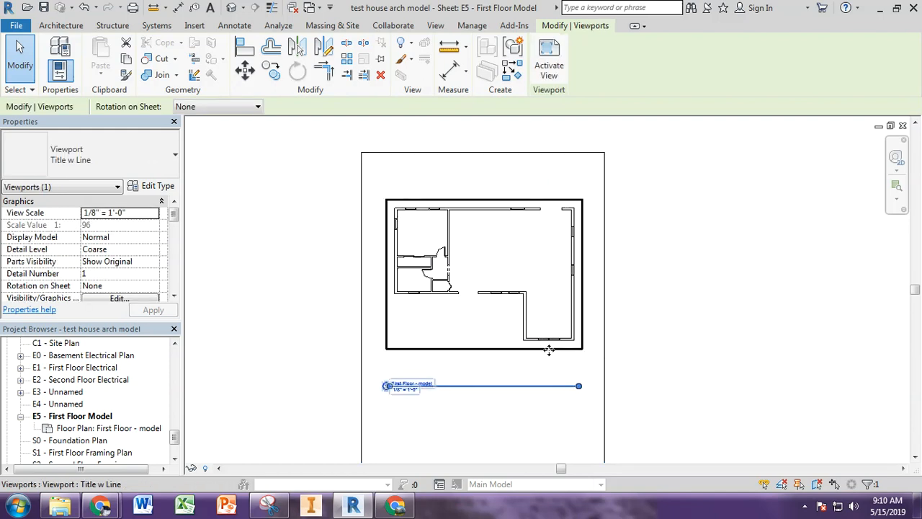
left_click(219, 111)
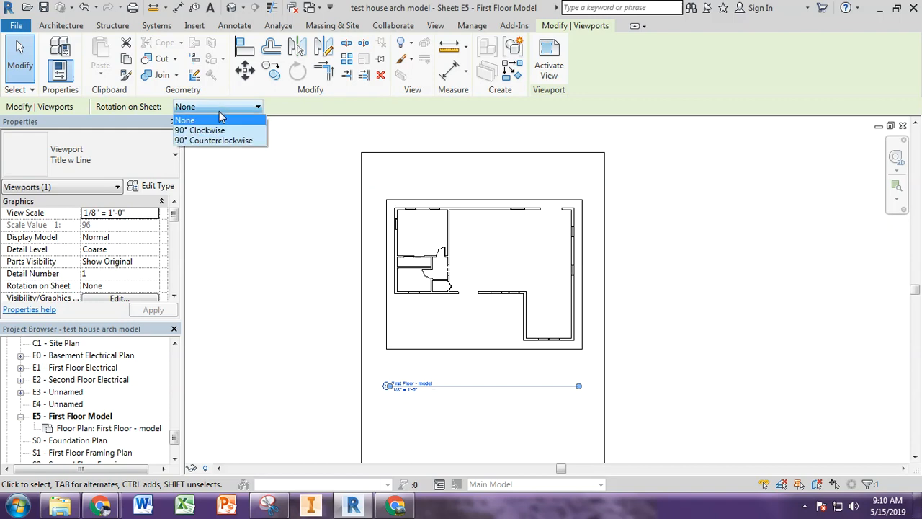
left_click(316, 158)
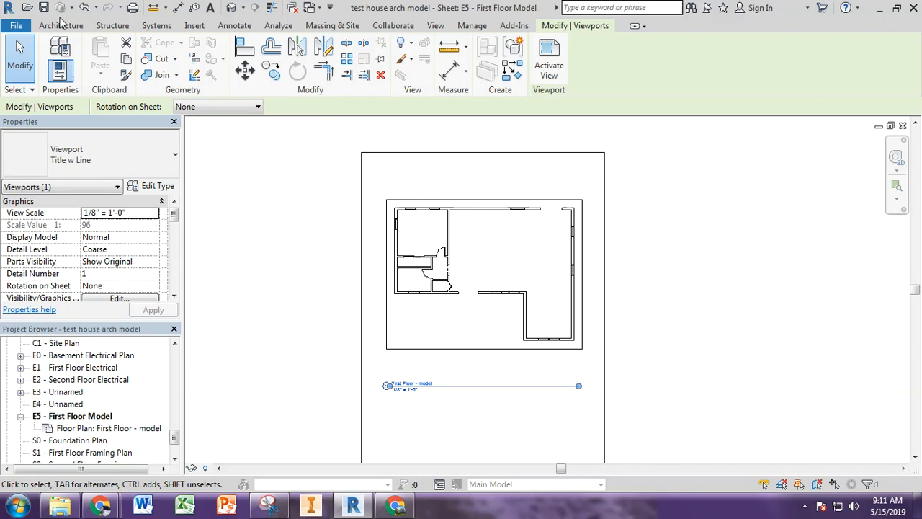
Step: Open the print settings for sheet E5 and review the printer's layout and paper/quality properties
left_click(16, 25)
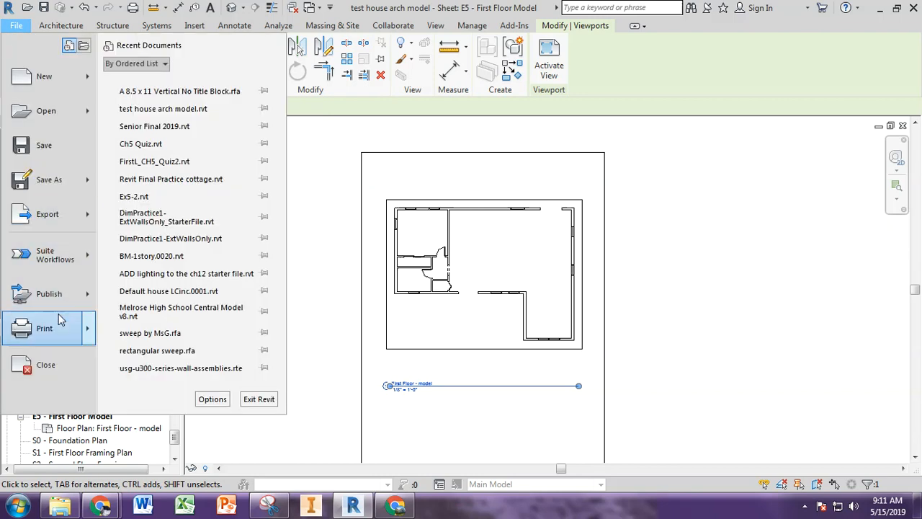
mouse_move(62, 319)
left_click(168, 106)
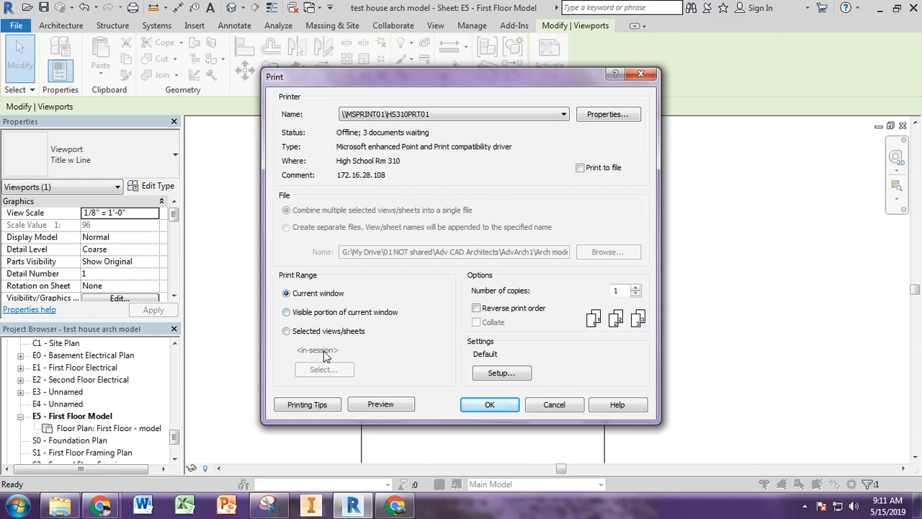
left_click(608, 115)
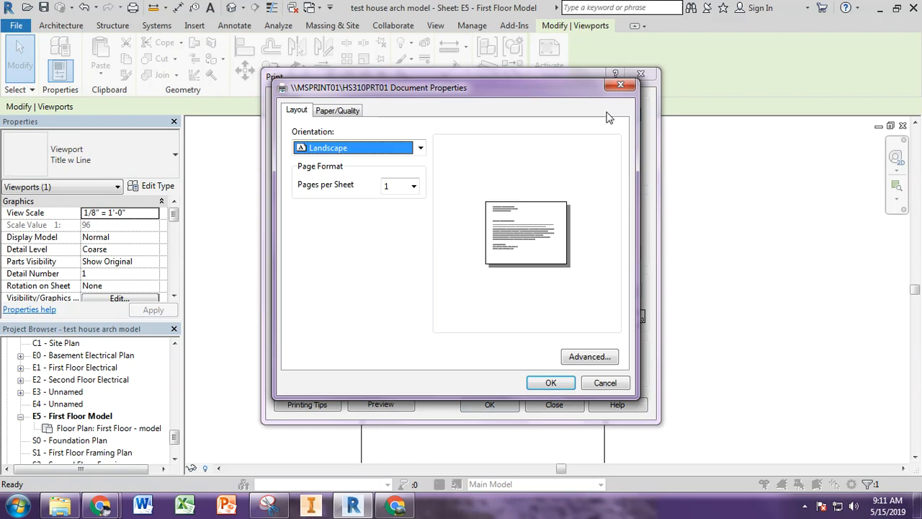
left_click(336, 111)
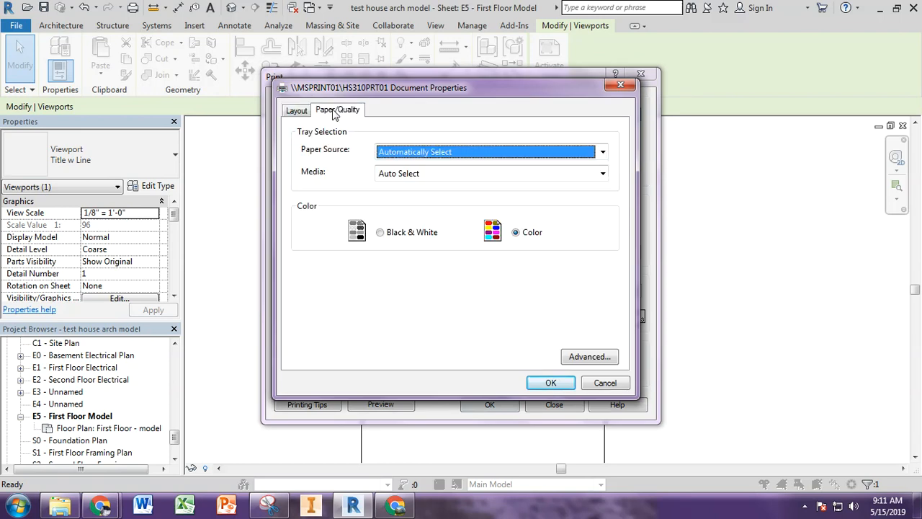
left_click(297, 112)
left_click(551, 382)
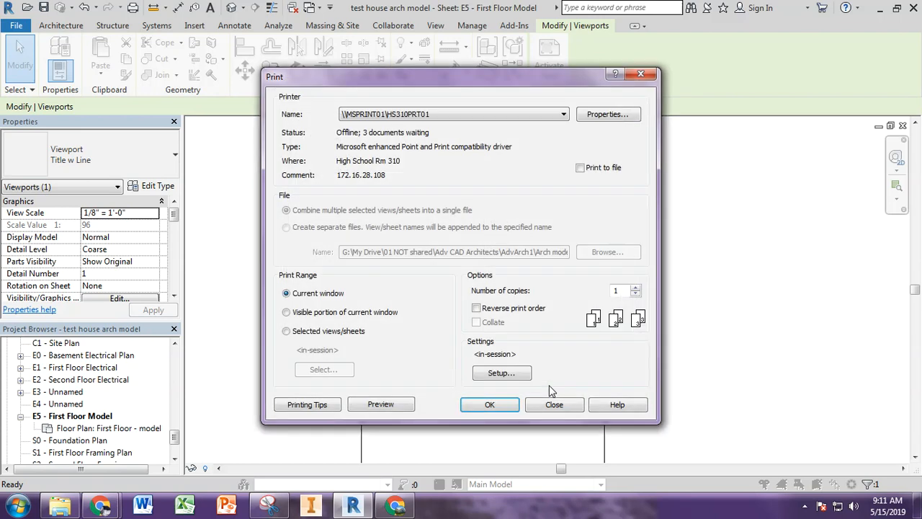
Step: Set the print zoom to 100% size with an offset from the corner, and save the setup as HS310PRT01_Default 2
left_click(490, 375)
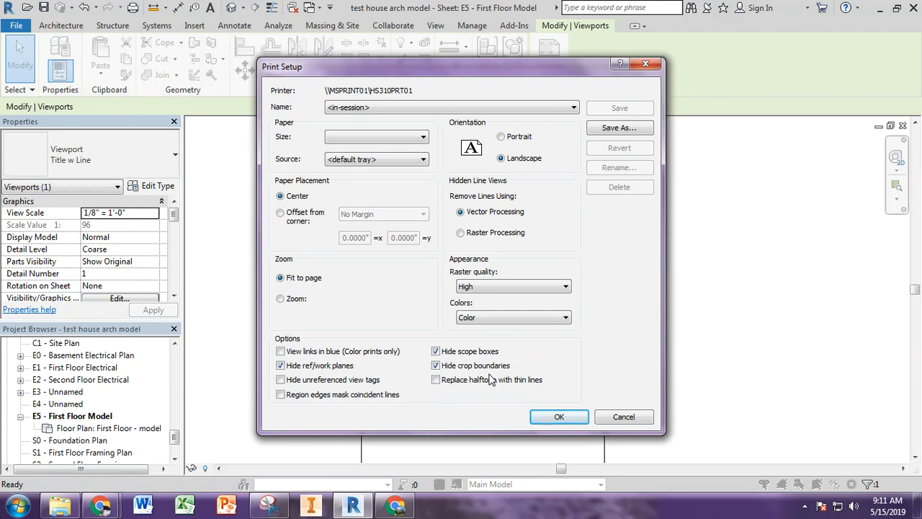
left_click(291, 303)
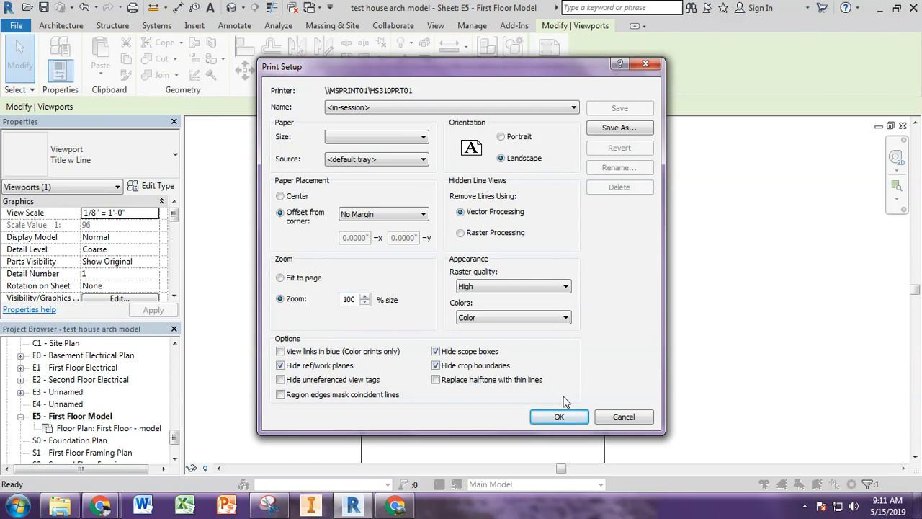
left_click(560, 418)
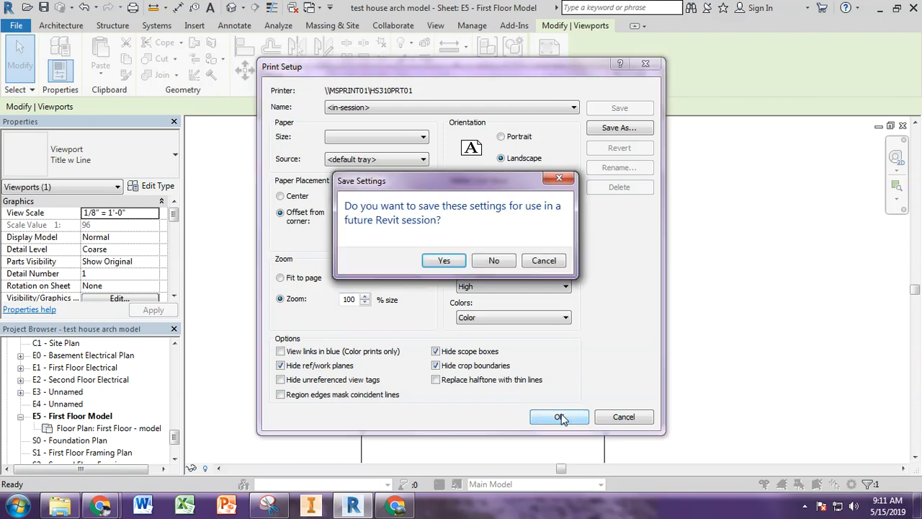
left_click(444, 261)
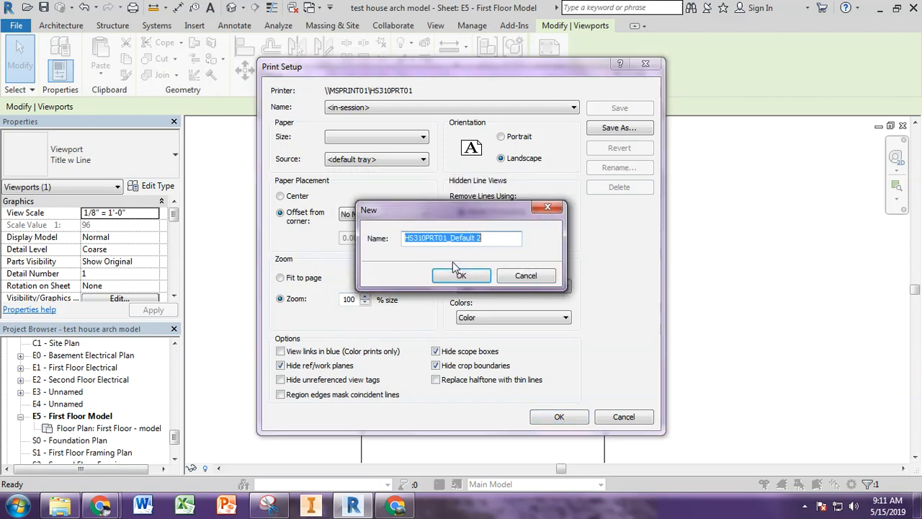
left_click(454, 275)
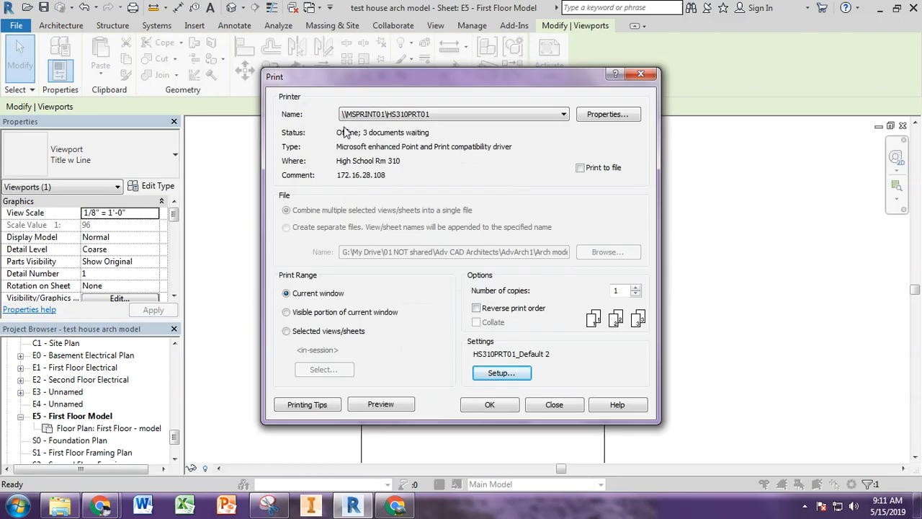
Step: Switch the printer to HS312PRT01, review its print setup, and print the sheet with Temporary Hide/Isolate mode left on
left_click(366, 117)
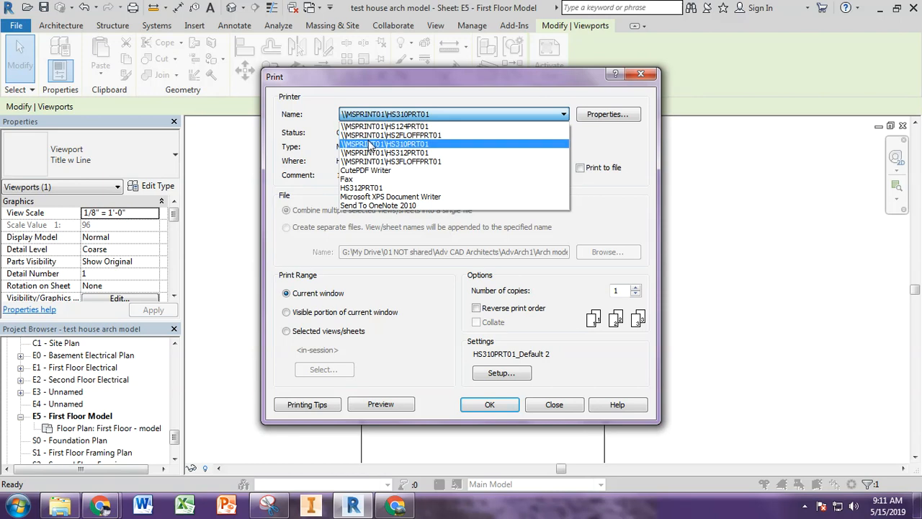
left_click(371, 152)
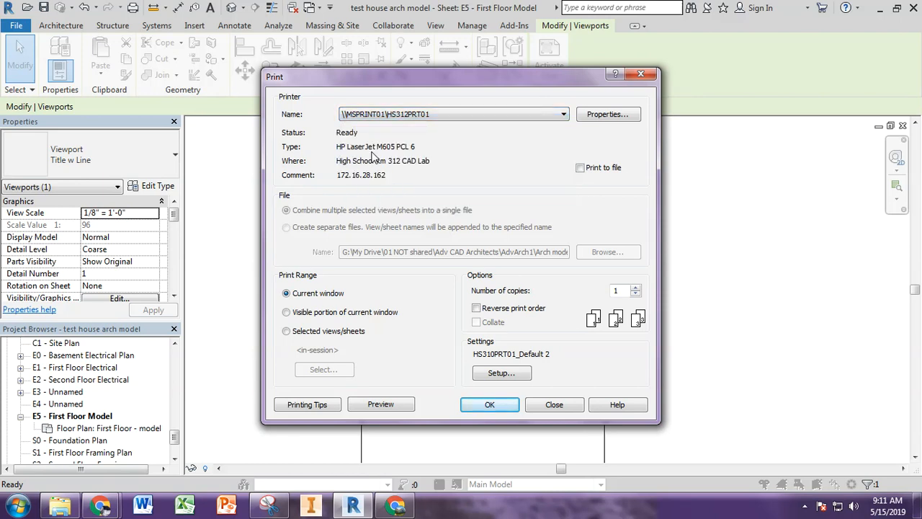
left_click(492, 376)
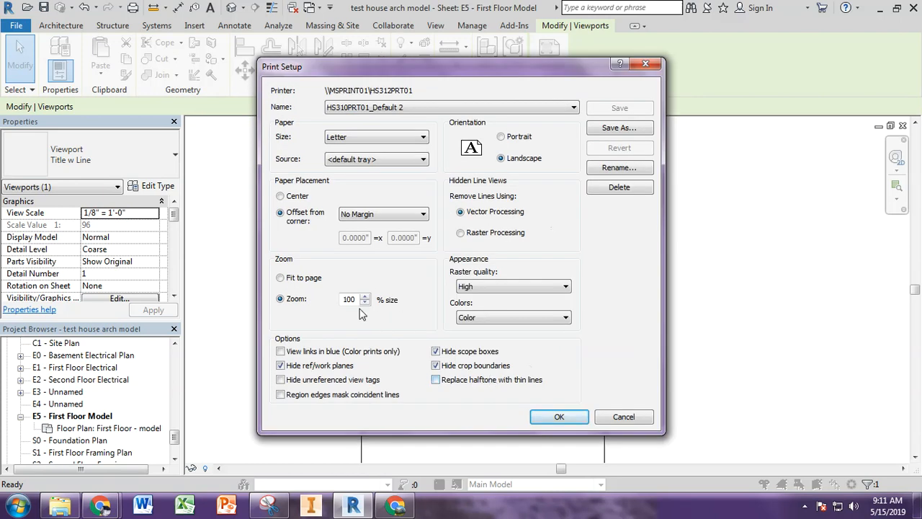
left_click(564, 417)
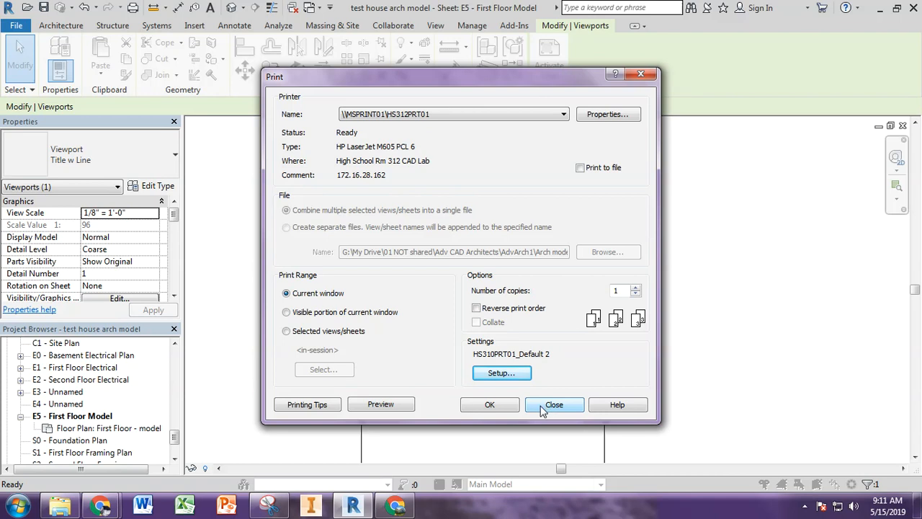
left_click(498, 410)
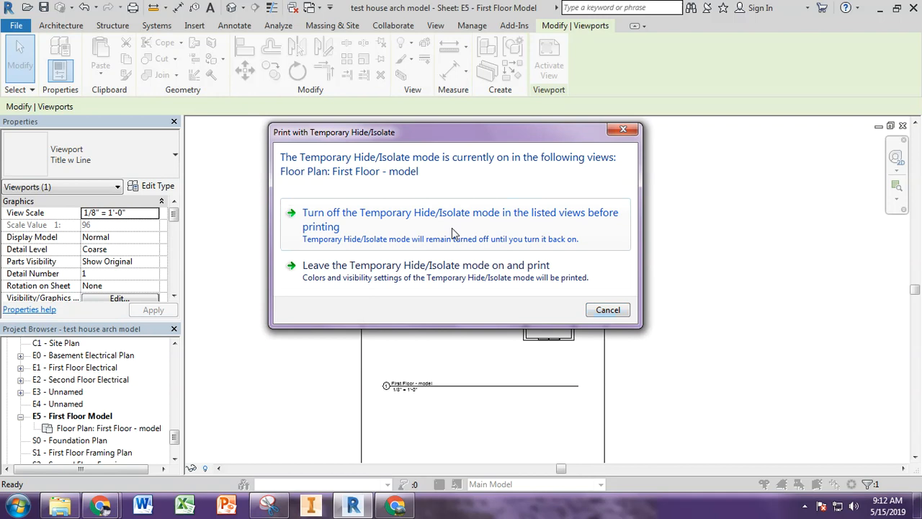
left_click(443, 272)
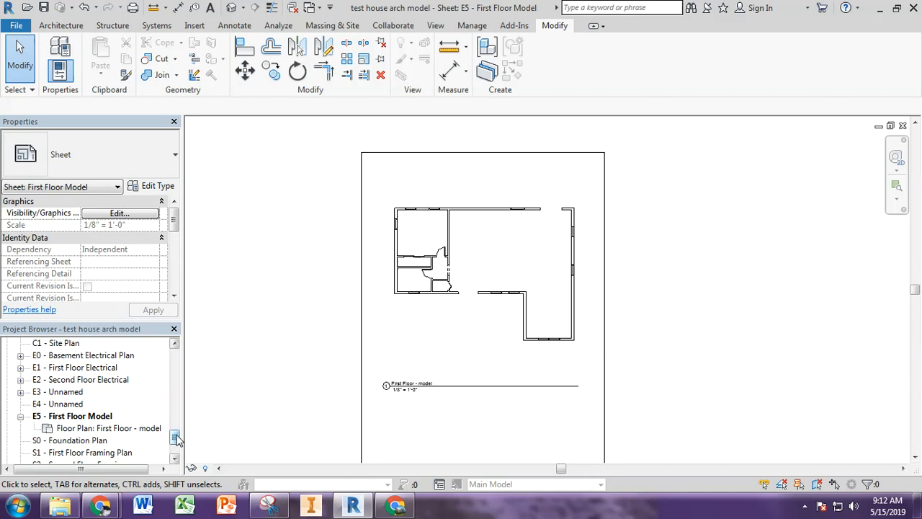
Step: Open the North building elevation view
left_click_drag(177, 441, 177, 353)
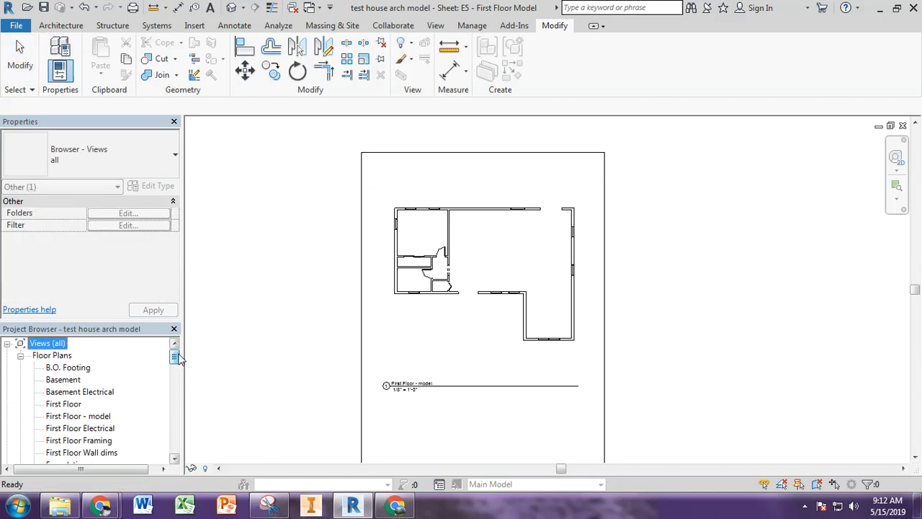
scroll(171, 380, "down", 1)
scroll(172, 380, "down", 6)
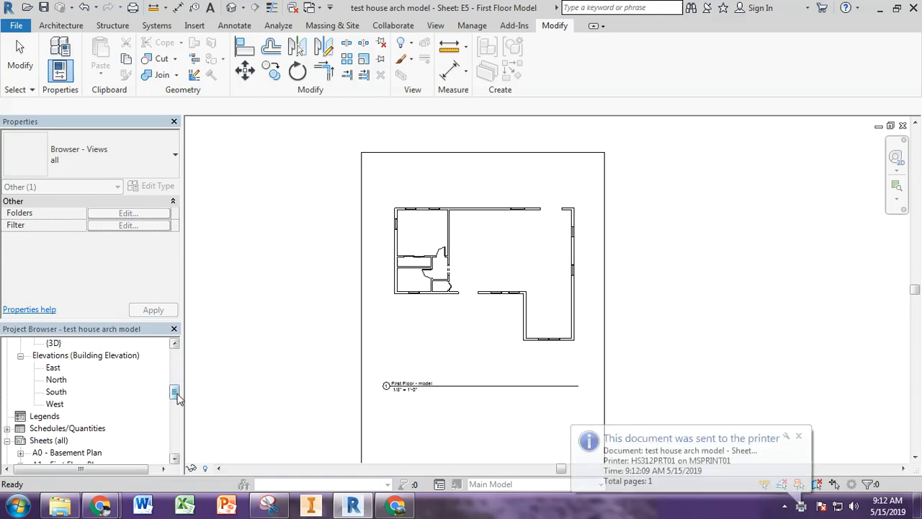
left_click(61, 381)
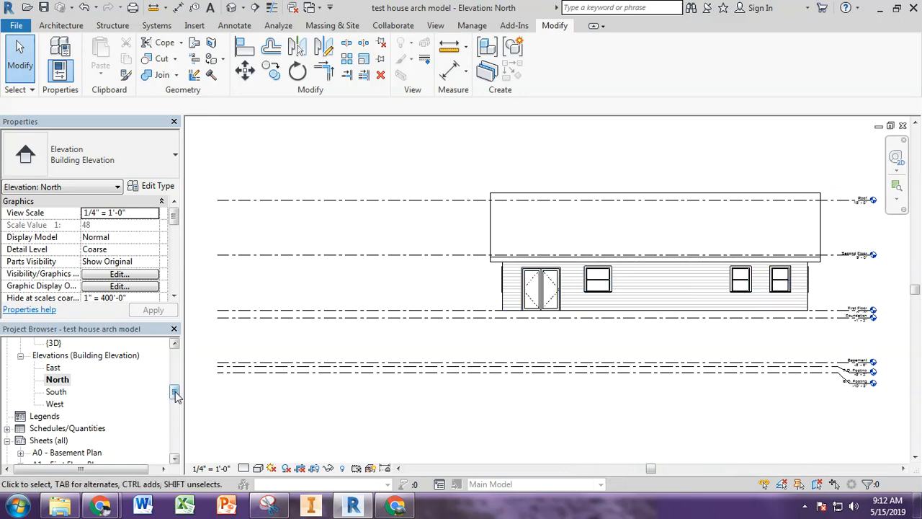
Step: Examine the existing elevation sheets A6 and A7 and their titleblock layout
scroll(176, 396, "down", 2)
scroll(175, 396, "up", 1)
left_click(57, 355)
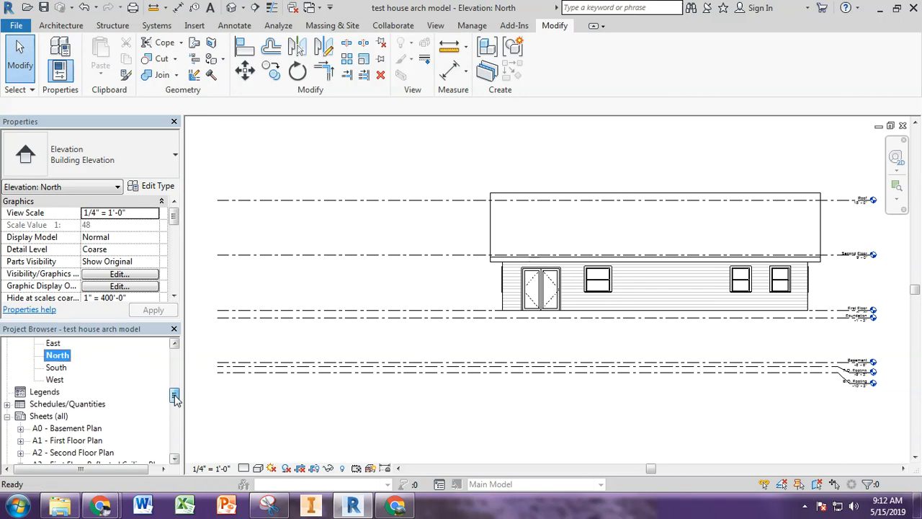
scroll(176, 396, "down", 1)
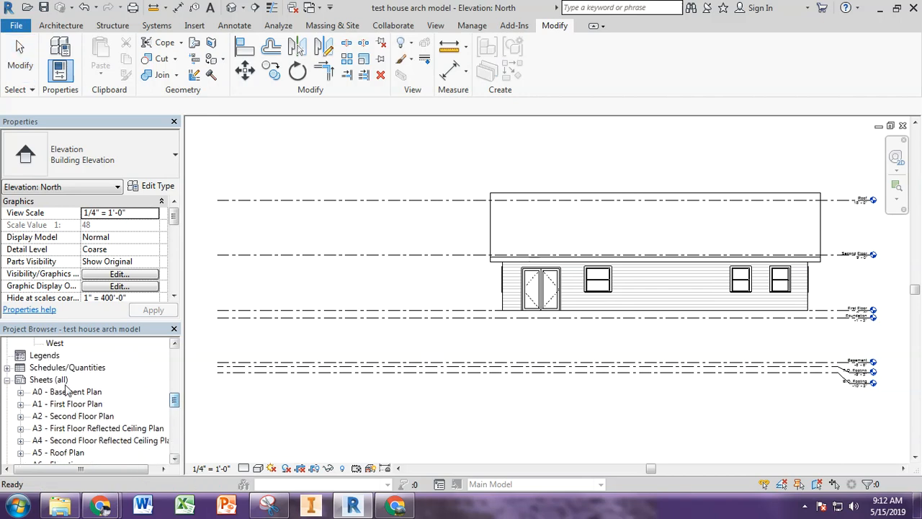
left_click(51, 381)
right_click(50, 383)
left_click(203, 387)
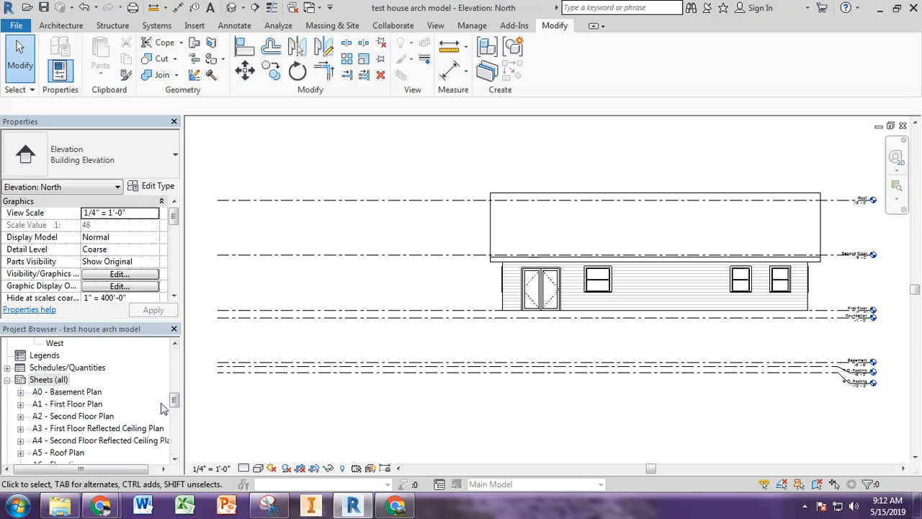
scroll(160, 403, "down", 1)
left_click_drag(174, 401, 174, 412)
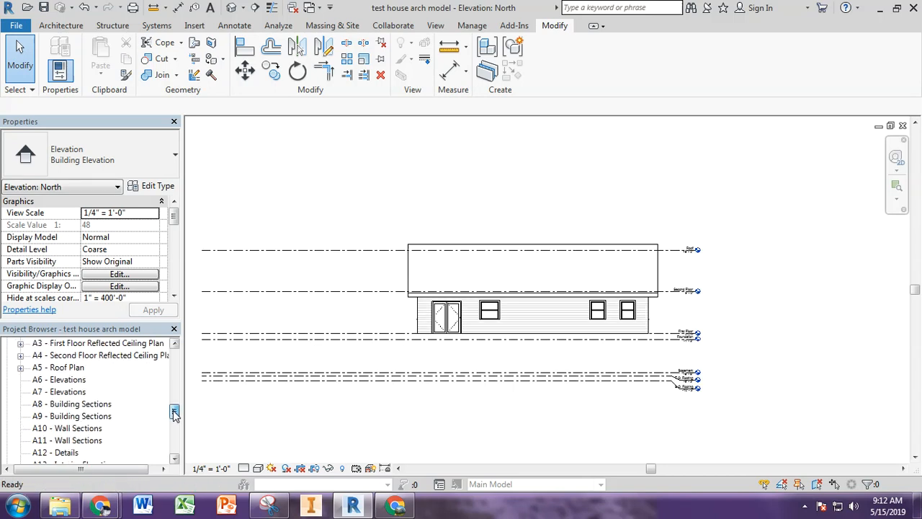
double_click(72, 380)
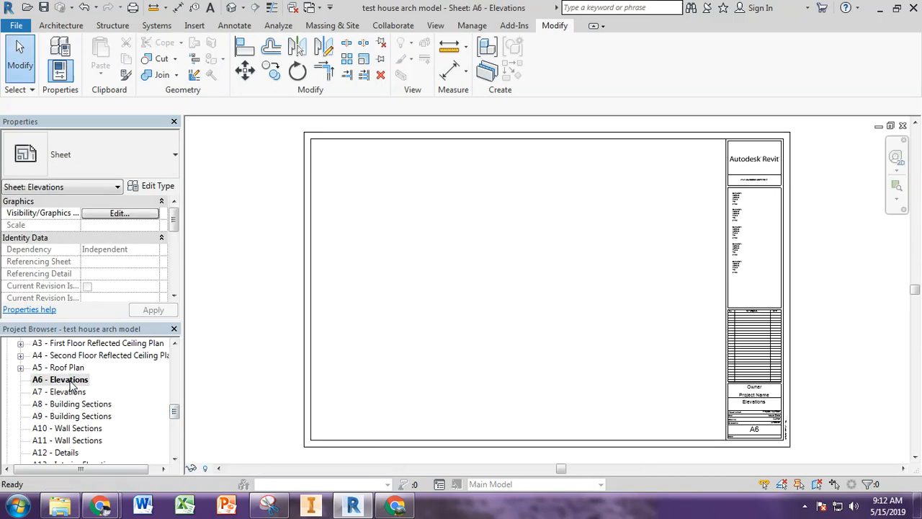
double_click(69, 393)
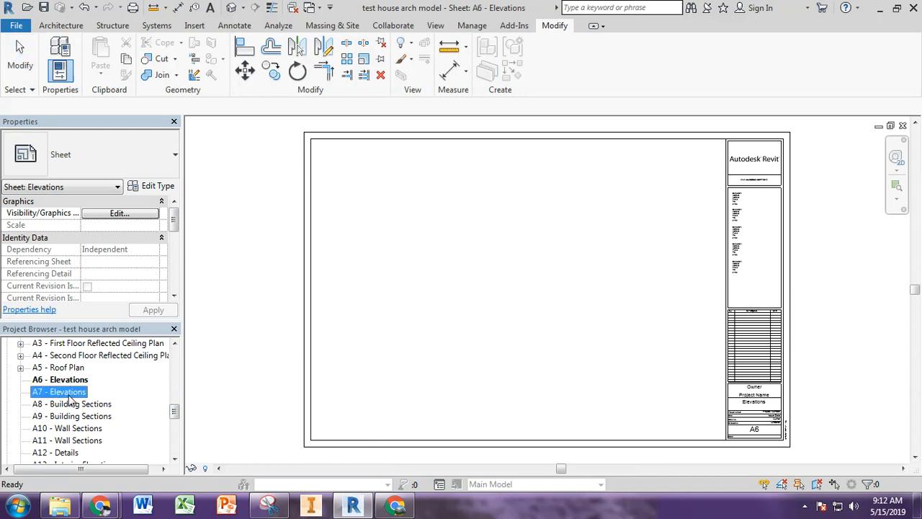
Step: Create a new sheet with the titleblock A 8.5 x 11 Vertical - No Title block : A 8.5 x 11 Vertical
left_click_drag(173, 421, 174, 399)
right_click(25, 393)
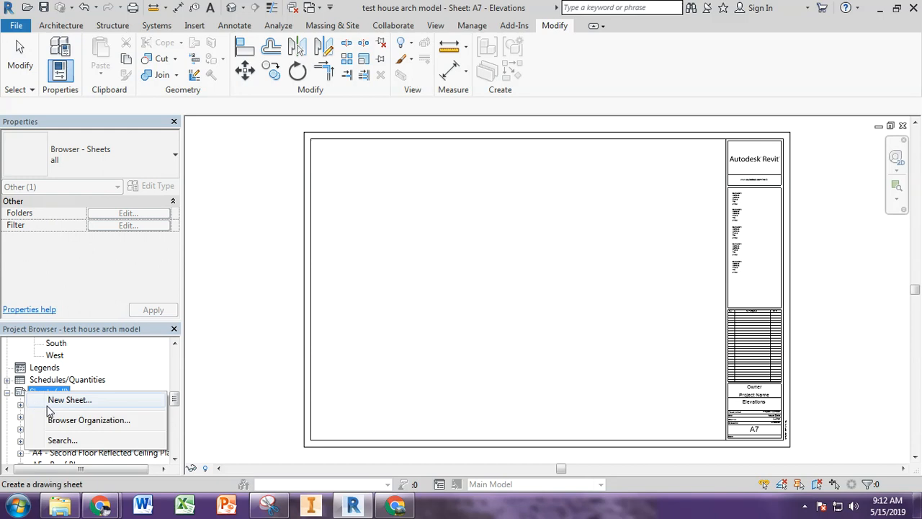
left_click(65, 401)
left_click(379, 129)
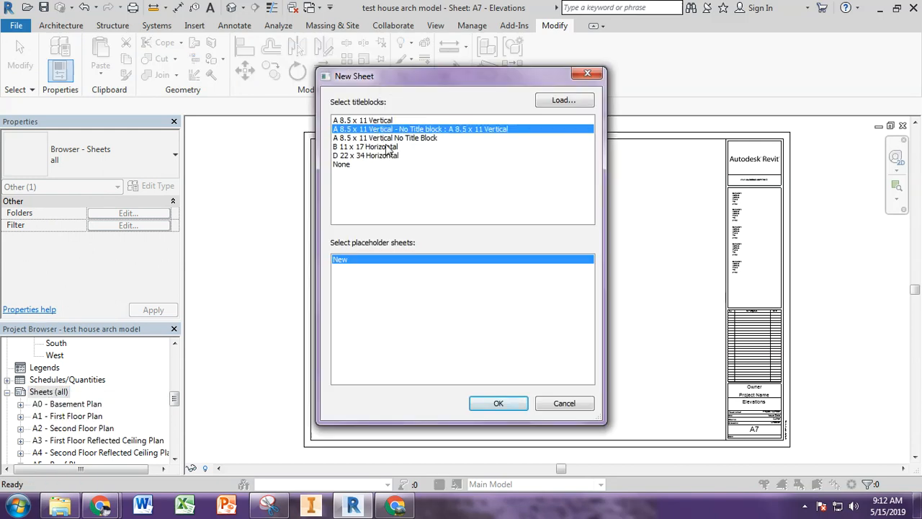
left_click(481, 402)
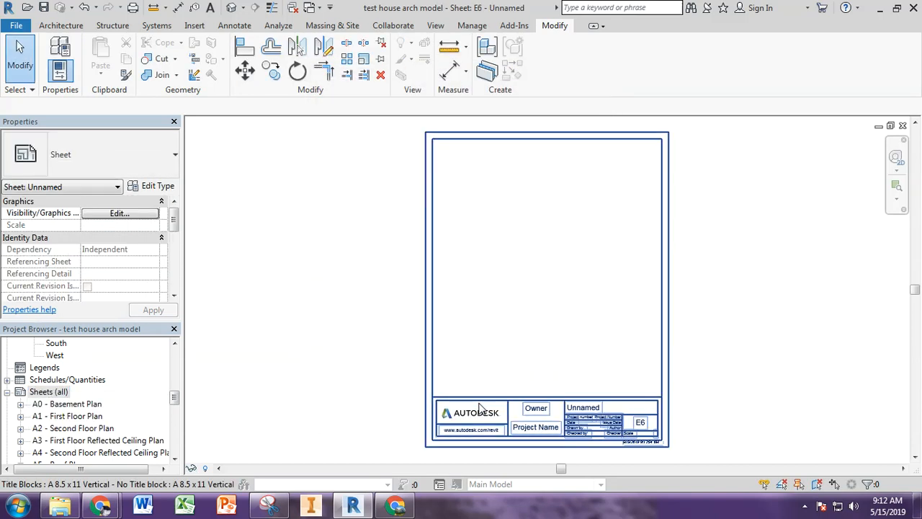
Step: Edit the new sheet's titleblock family, deleting the inner border and title information so only the outer outline remains, and load it into the project
double_click(664, 382)
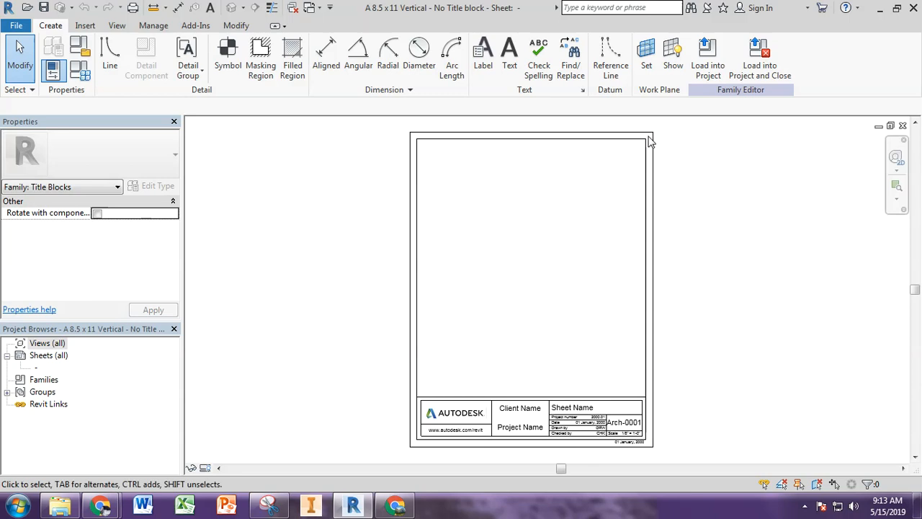
left_click_drag(649, 137, 418, 449)
key("Delete")
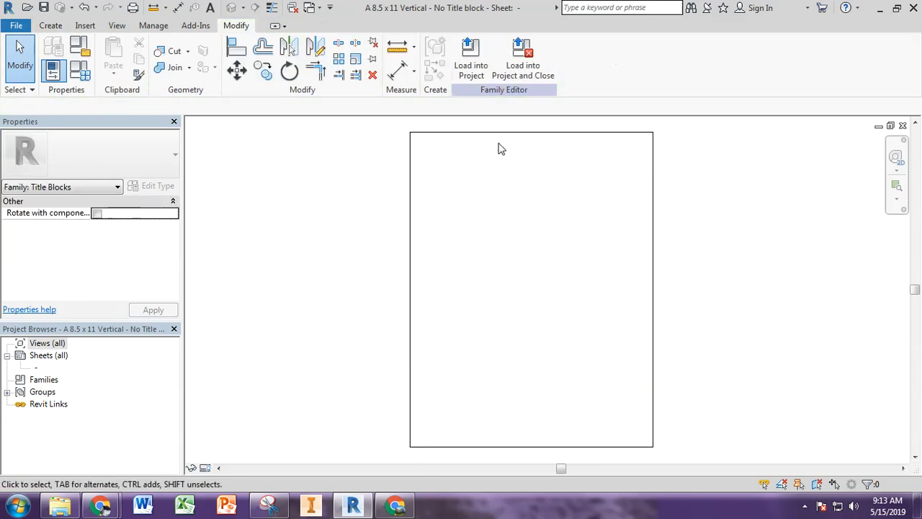
left_click(472, 56)
left_click(462, 158)
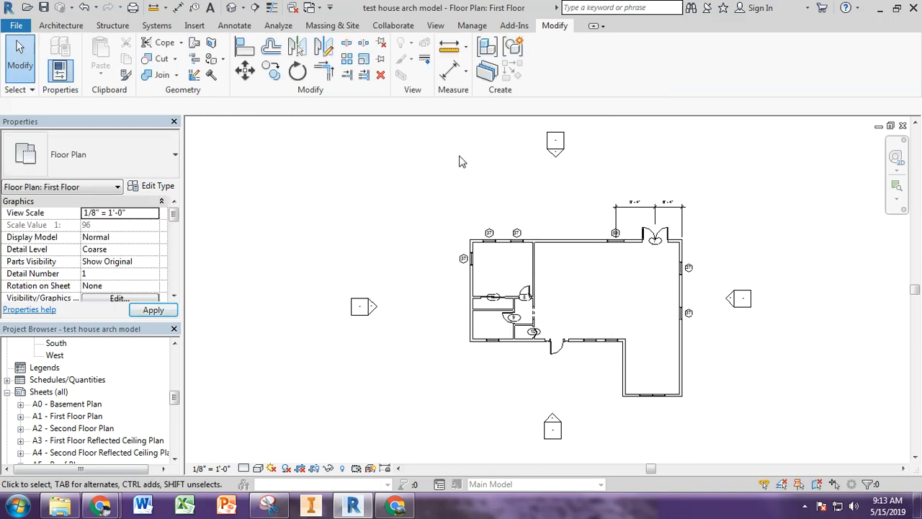
Step: Open the blank sheet E6 - Unnamed and change its sheet number to "Elev views"
left_click_drag(177, 401, 174, 437)
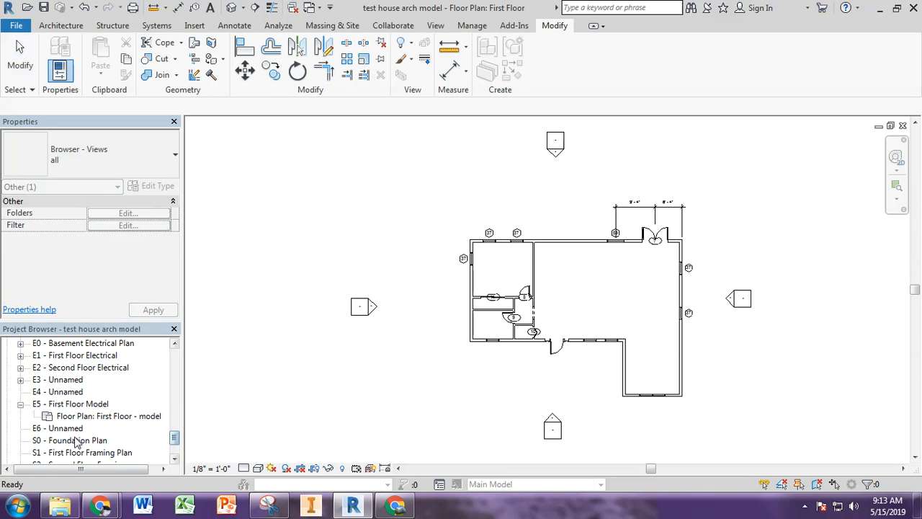
double_click(69, 429)
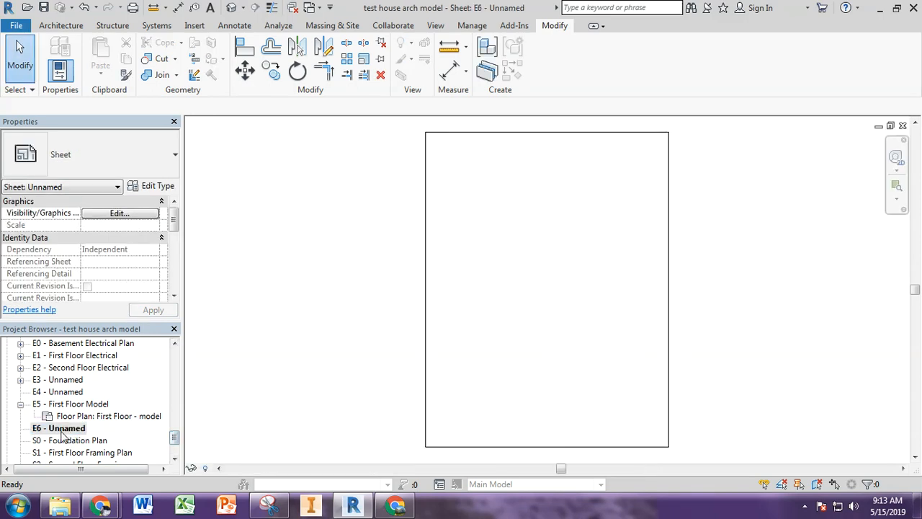
right_click(62, 435)
left_click(141, 346)
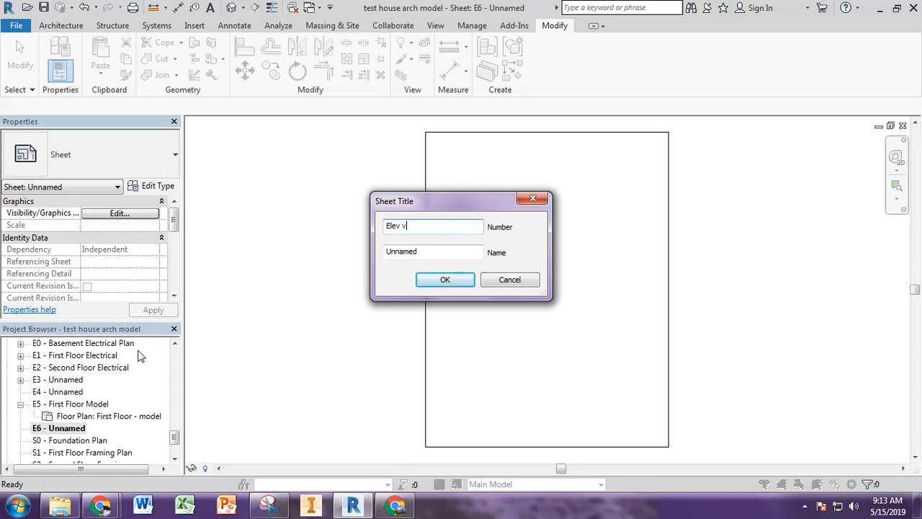
key("Return")
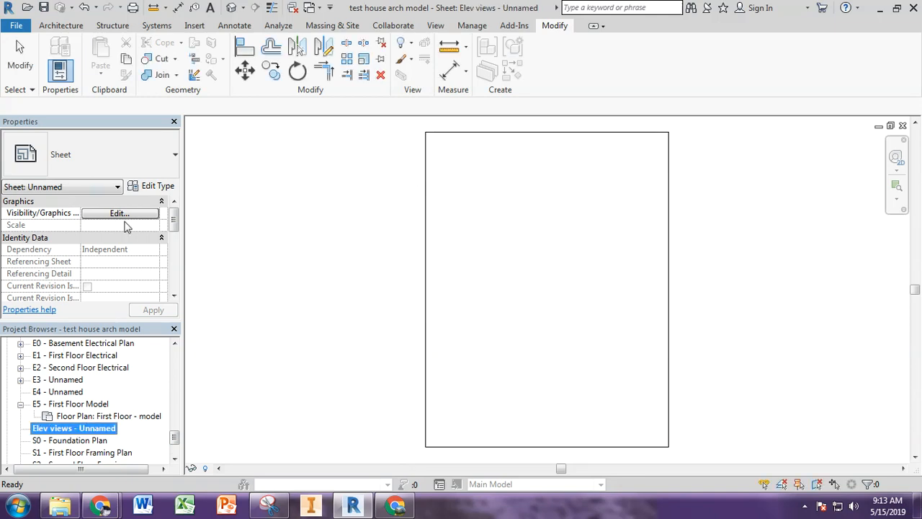
right_click(112, 433)
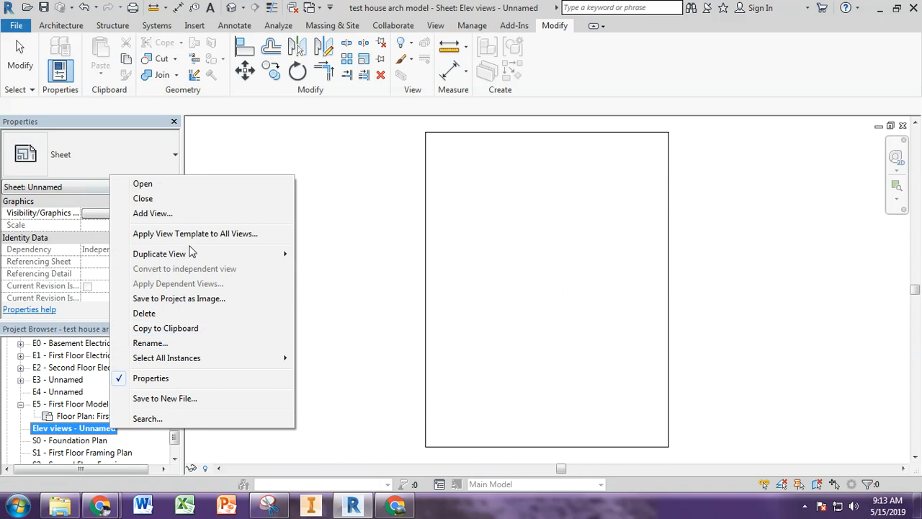
left_click(173, 214)
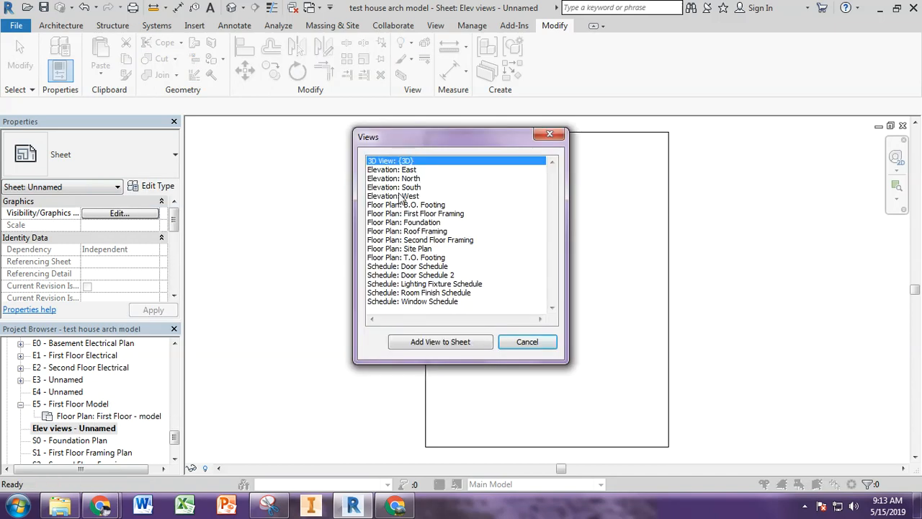
left_click(408, 179)
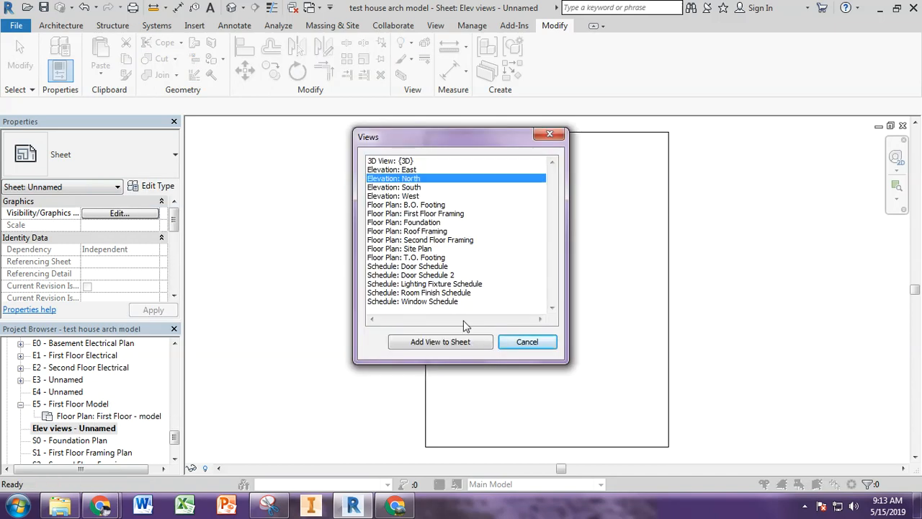
left_click(504, 344)
scroll(361, 353, "down", 1)
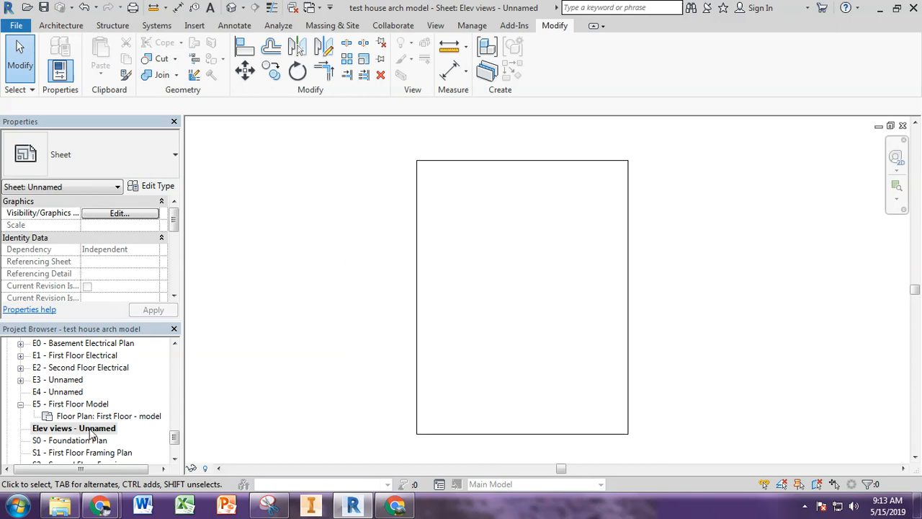
Step: Add the South elevation view to the Elev views sheet and place it over the page
right_click(91, 432)
left_click(134, 215)
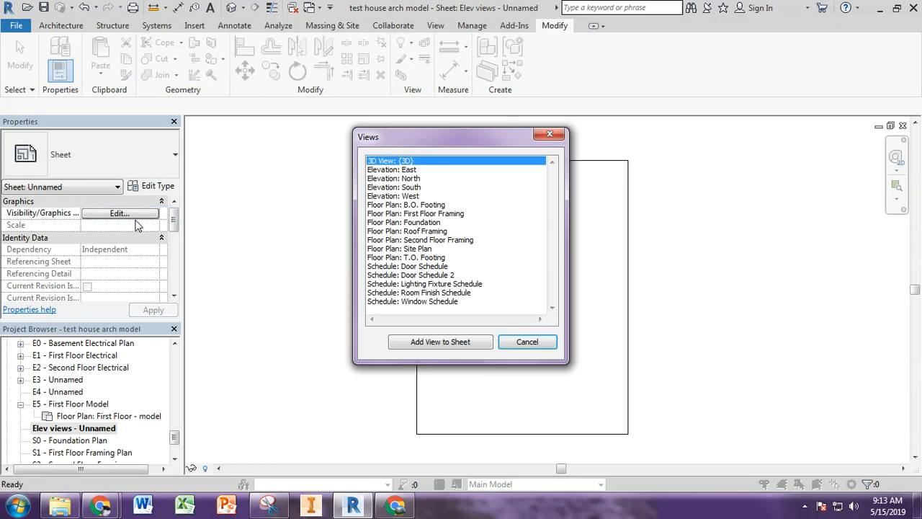
left_click(408, 188)
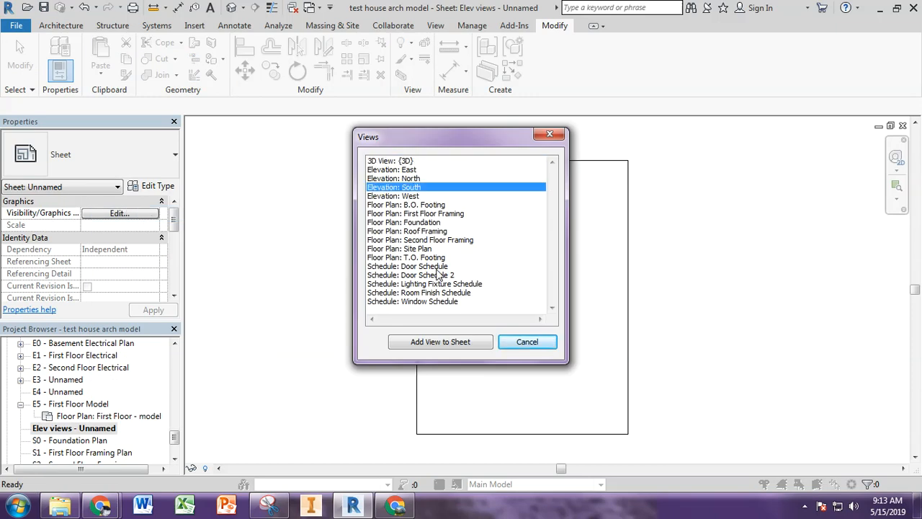
left_click(468, 345)
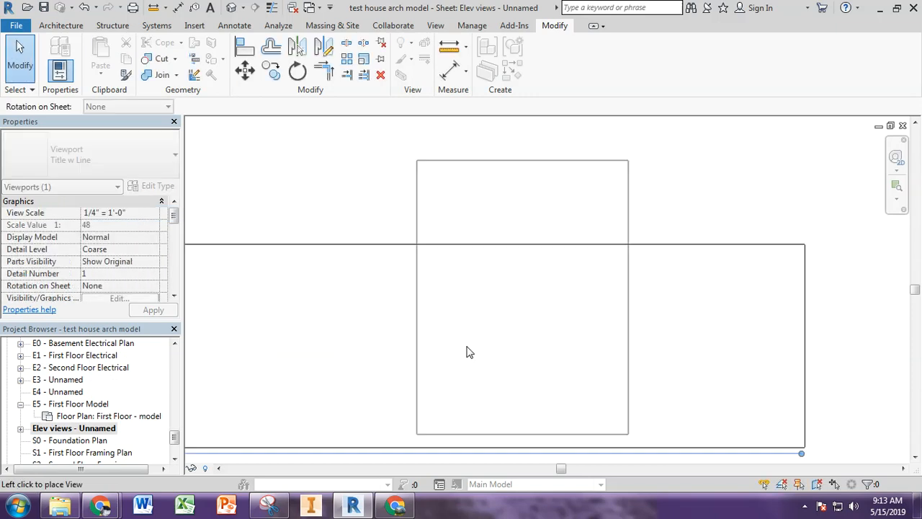
left_click(551, 270)
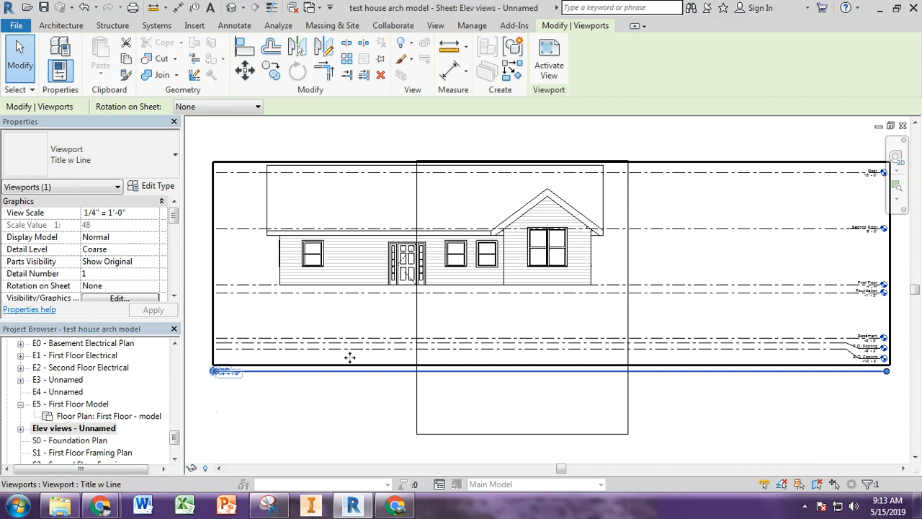
Step: Set the view scale of the South elevation viewport to 1/8" = 1'-0"
left_click(238, 387)
left_click(230, 376)
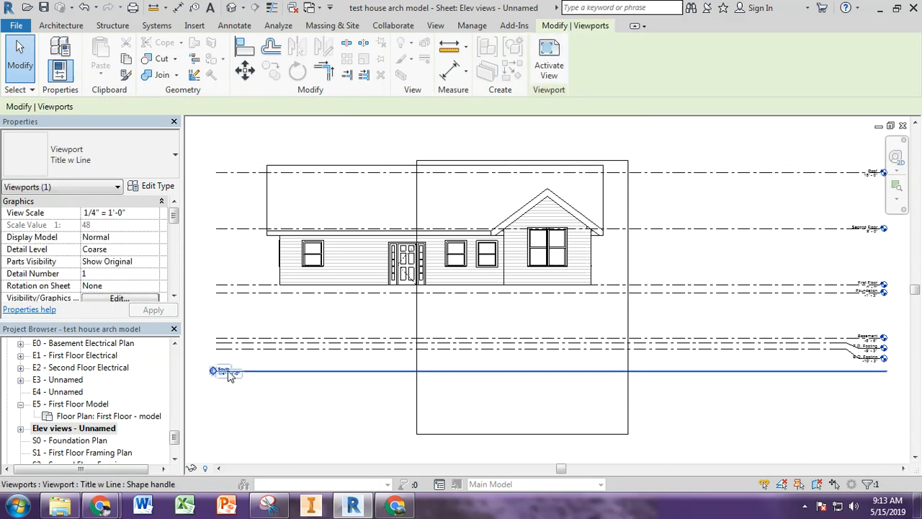
left_click(137, 213)
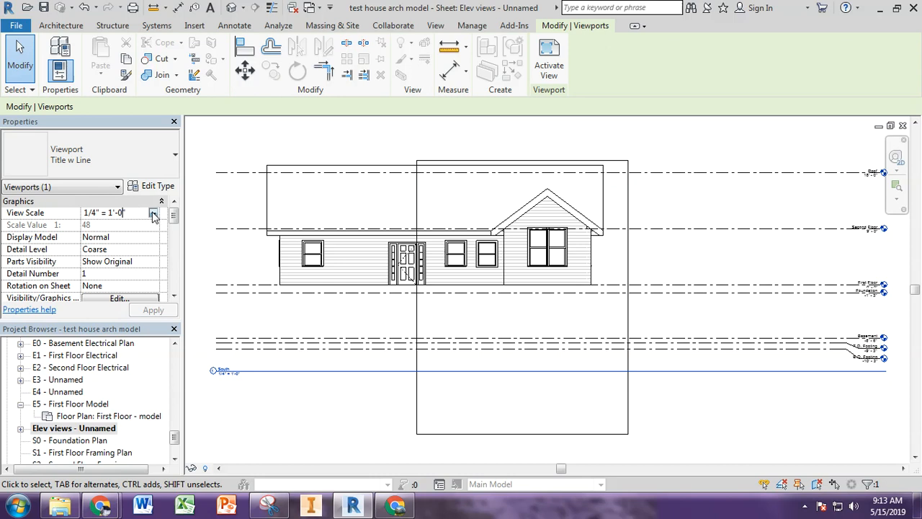
left_click(153, 214)
left_click(109, 256)
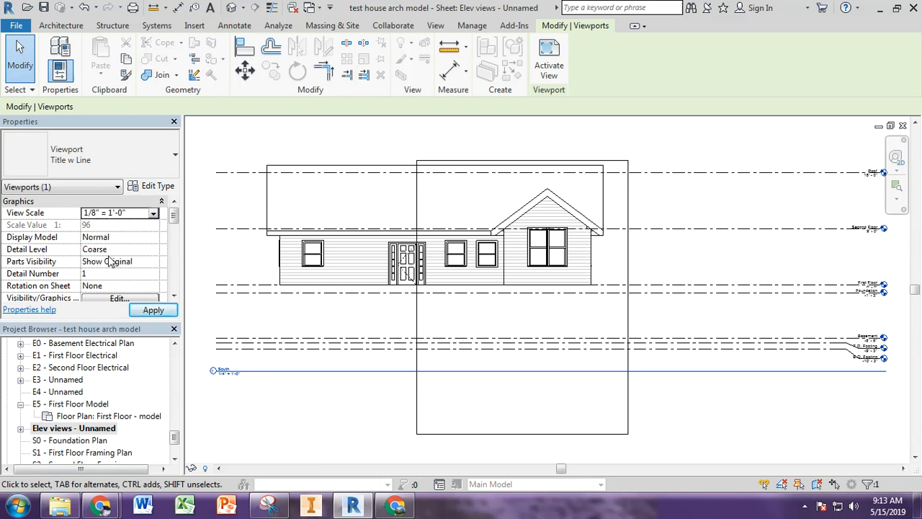
left_click(153, 311)
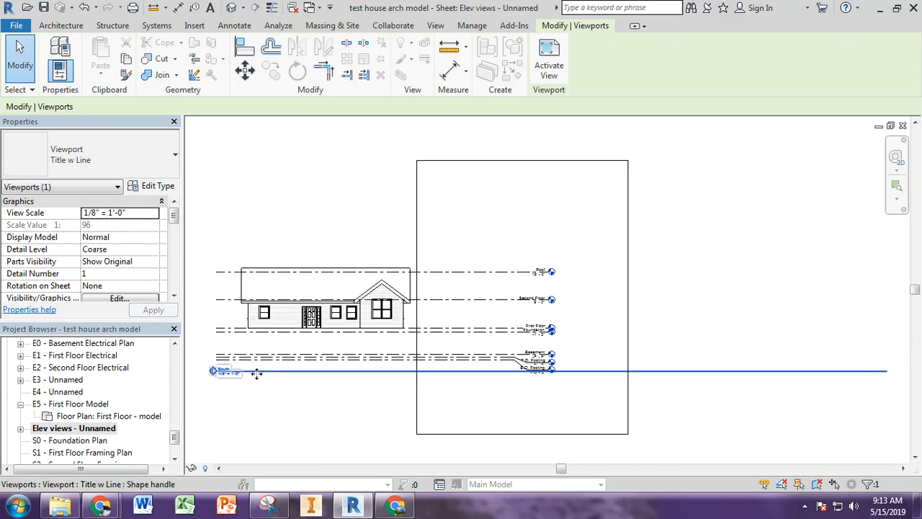
Step: Activate the South elevation viewport and temporarily hide the whole Levels category in it
left_click(482, 351)
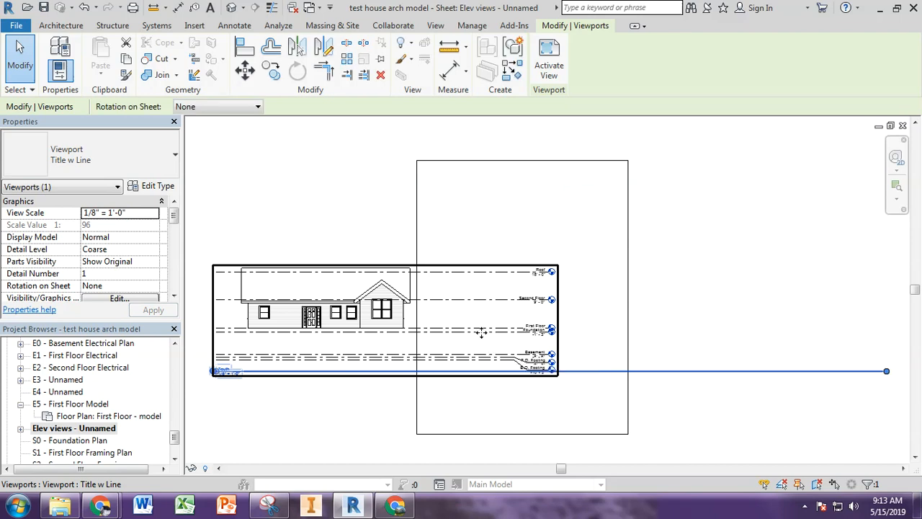
double_click(481, 332)
left_click(484, 336)
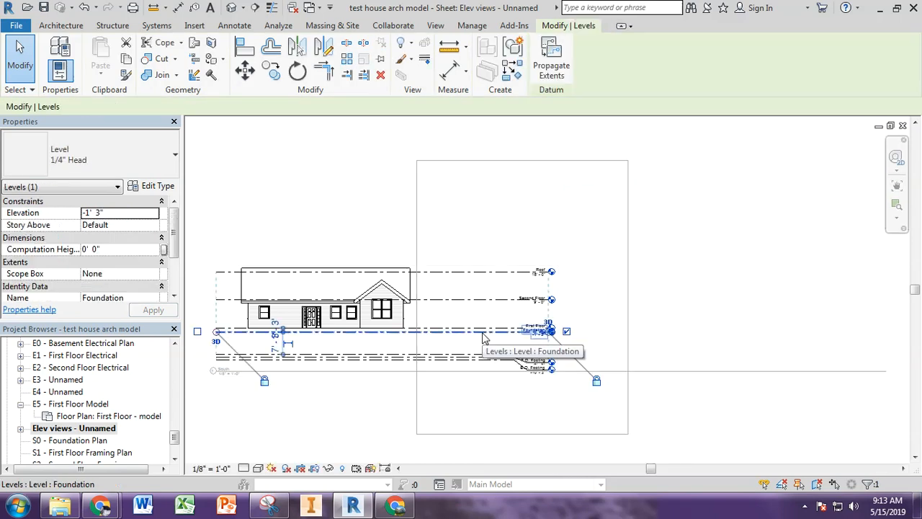
left_click(342, 469)
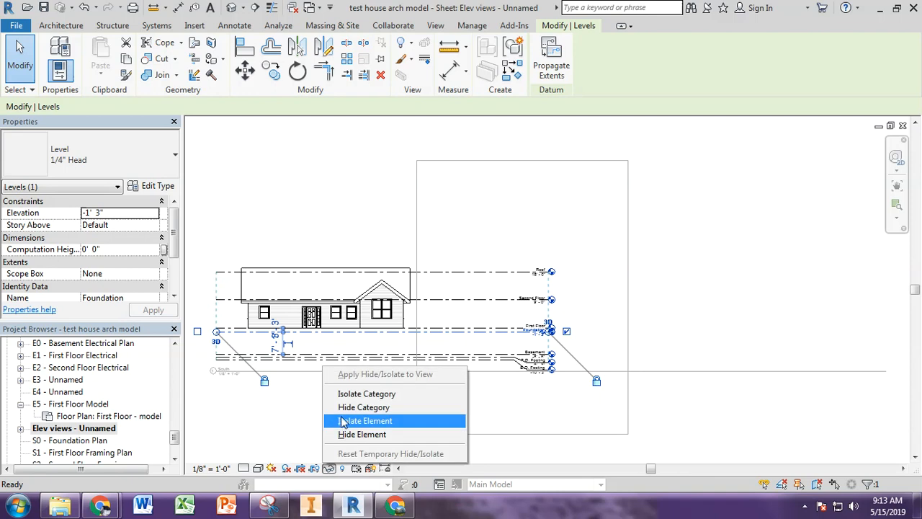
left_click(346, 407)
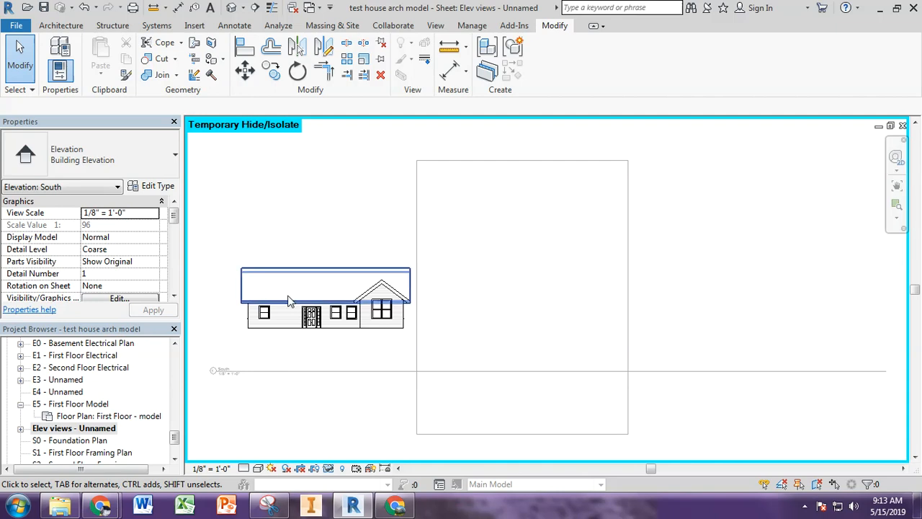
scroll(327, 339, "down", 2)
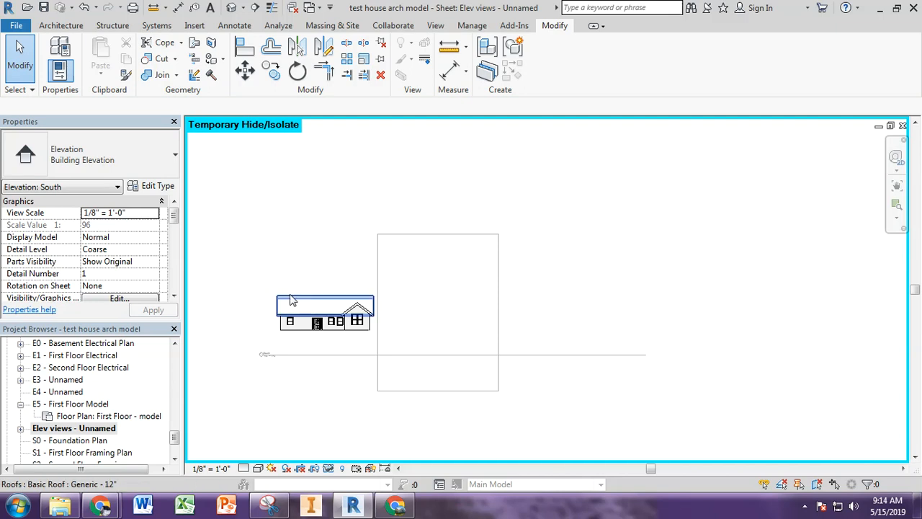
left_click(312, 287)
left_click_drag(326, 277, 395, 285)
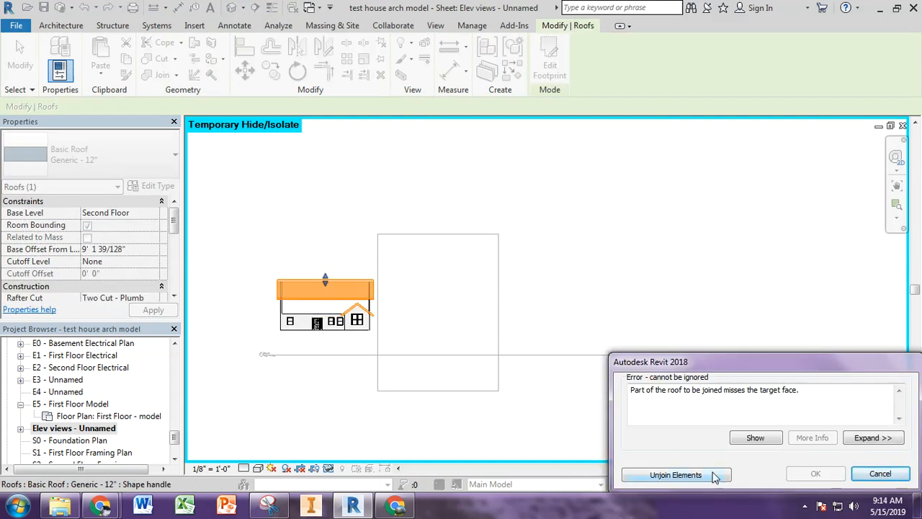
left_click(880, 474)
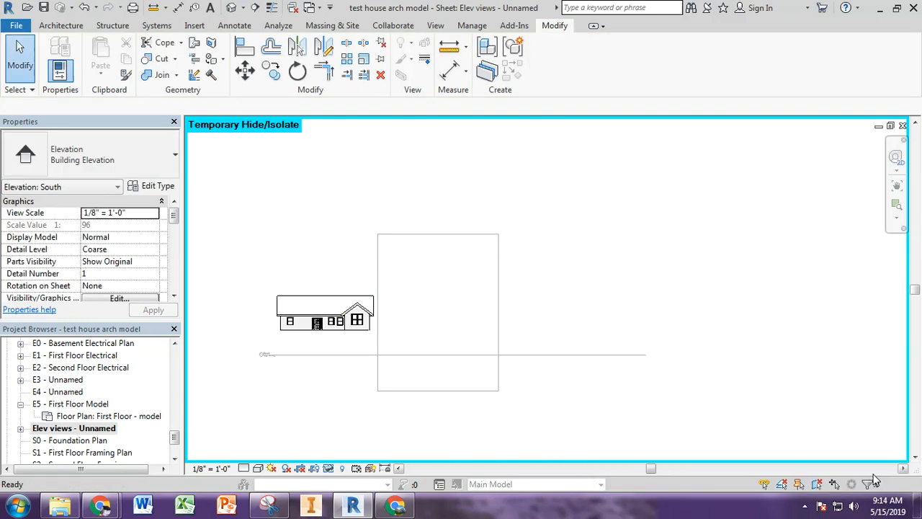
Step: Deactivate the view, move the South elevation to the upper part of the page, and fit its shortened title line just beneath it
double_click(342, 401)
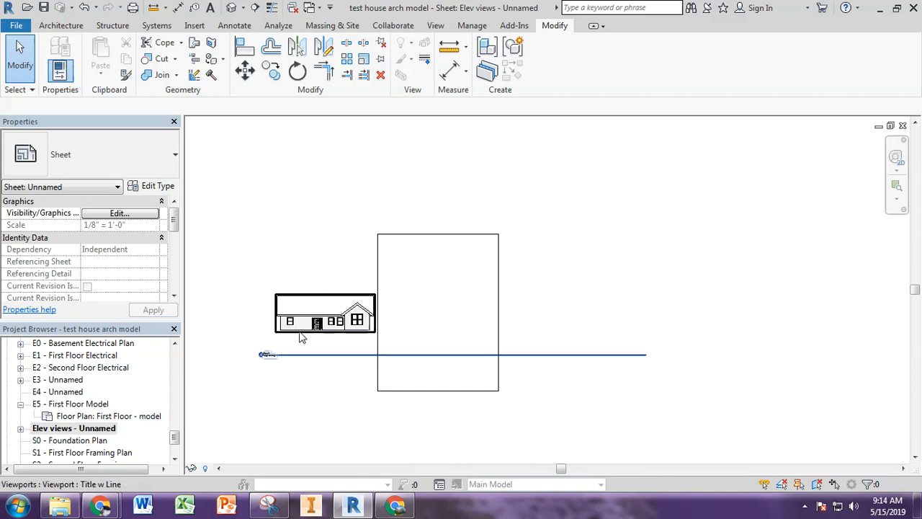
left_click_drag(301, 338, 419, 280)
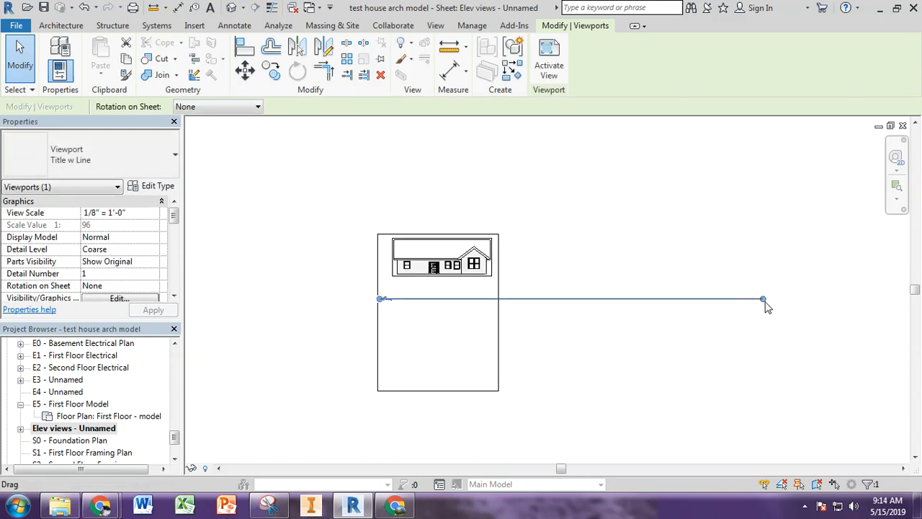
left_click_drag(766, 306, 427, 282)
left_click(432, 348)
left_click(412, 304)
left_click(414, 323)
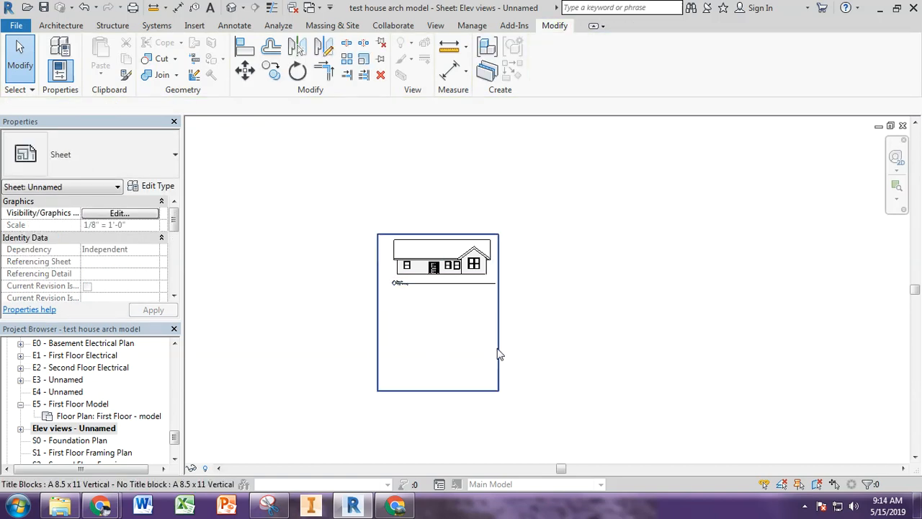
scroll(443, 265, "up", 3)
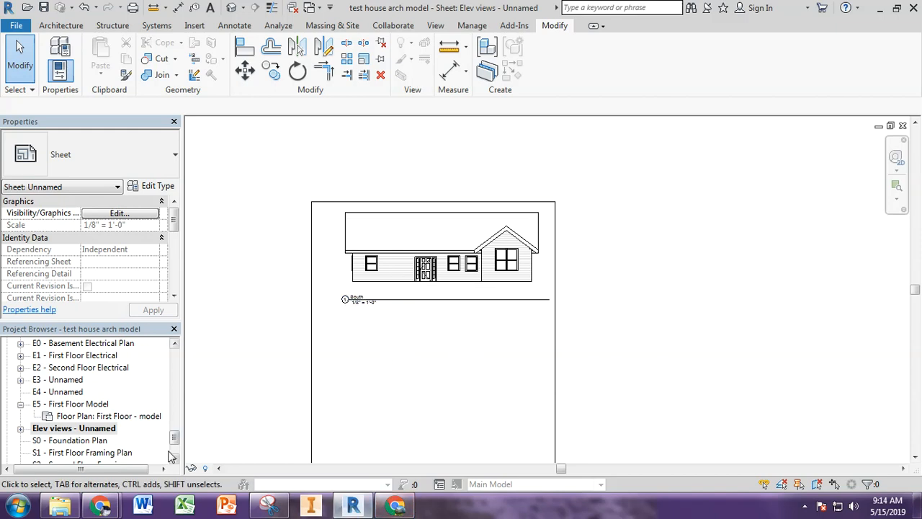
mouse_move(107, 508)
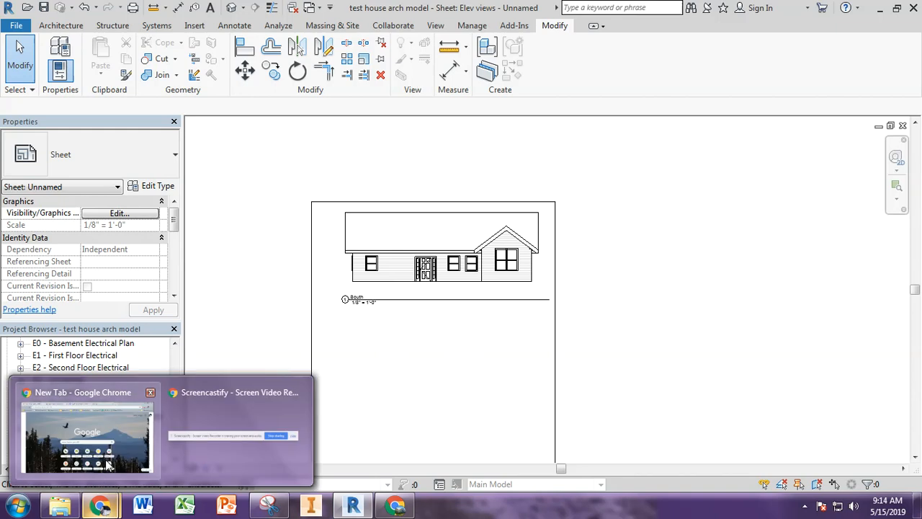
left_click(86, 433)
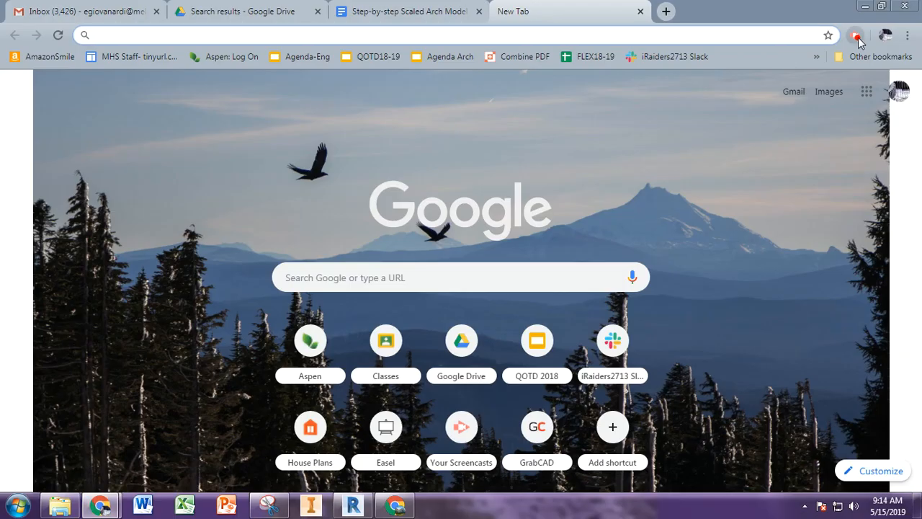